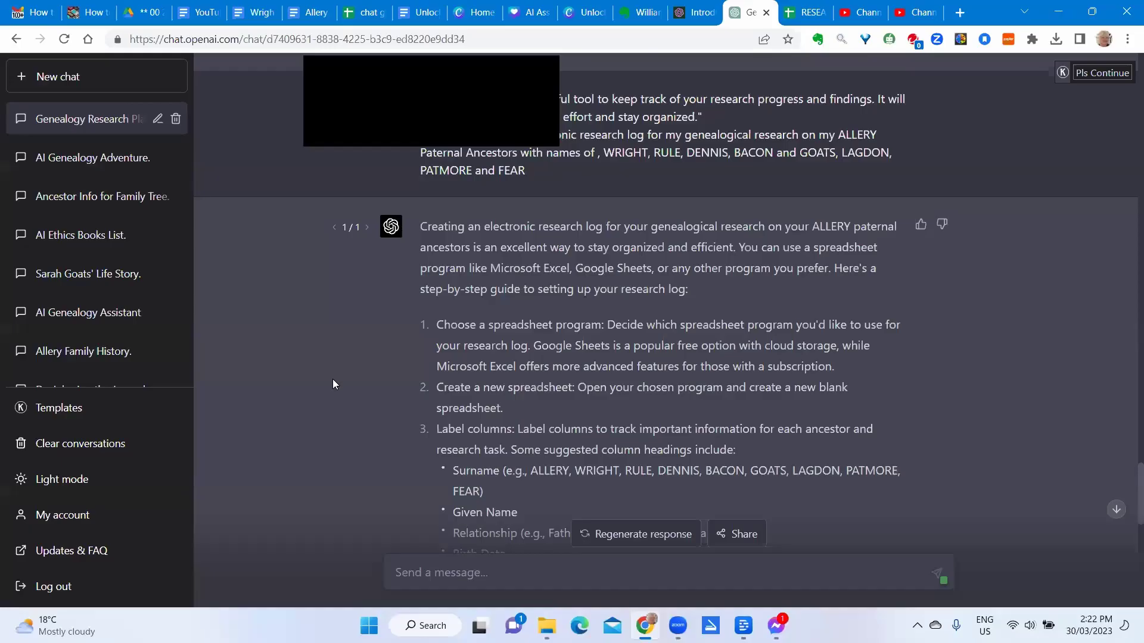
Scroll down ChatGPT's guide to show the suggested headings from Surname through Notes/Comments.
scroll(332, 379, up, 6)
scroll(332, 379, down, 5)
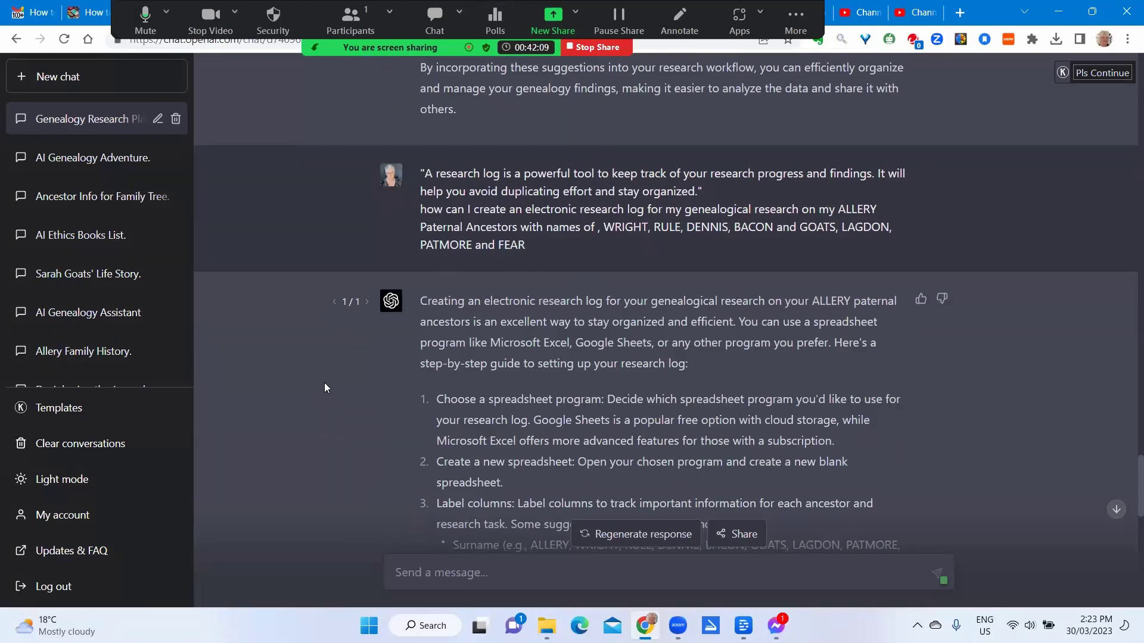
scroll(324, 388, down, 1)
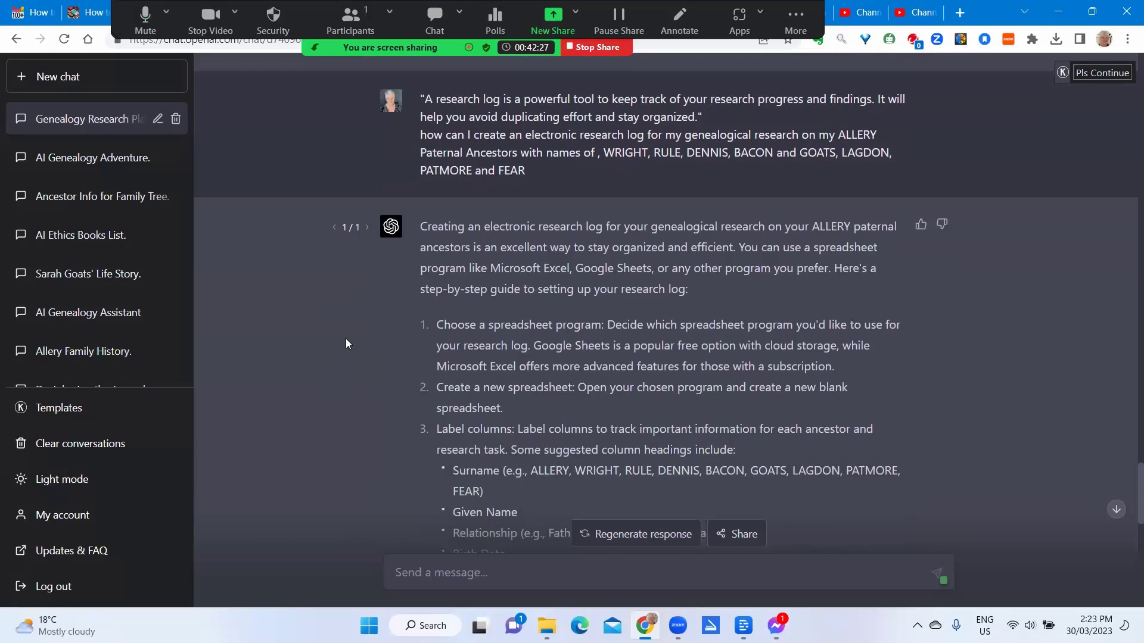
scroll(346, 343, down, 3)
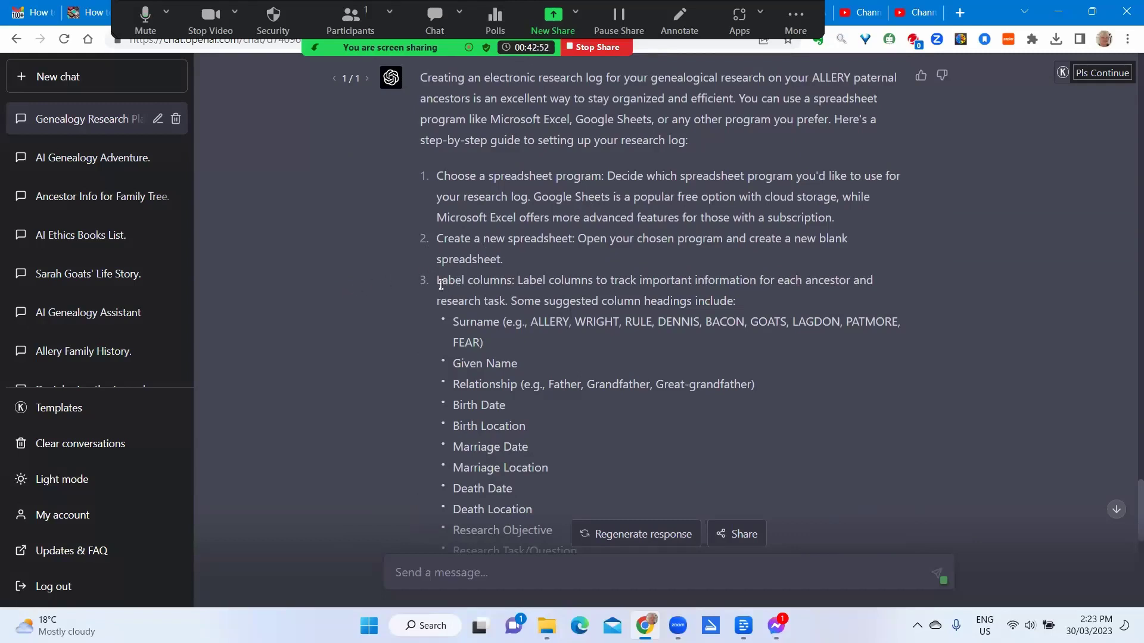
scroll(402, 308, down, 3)
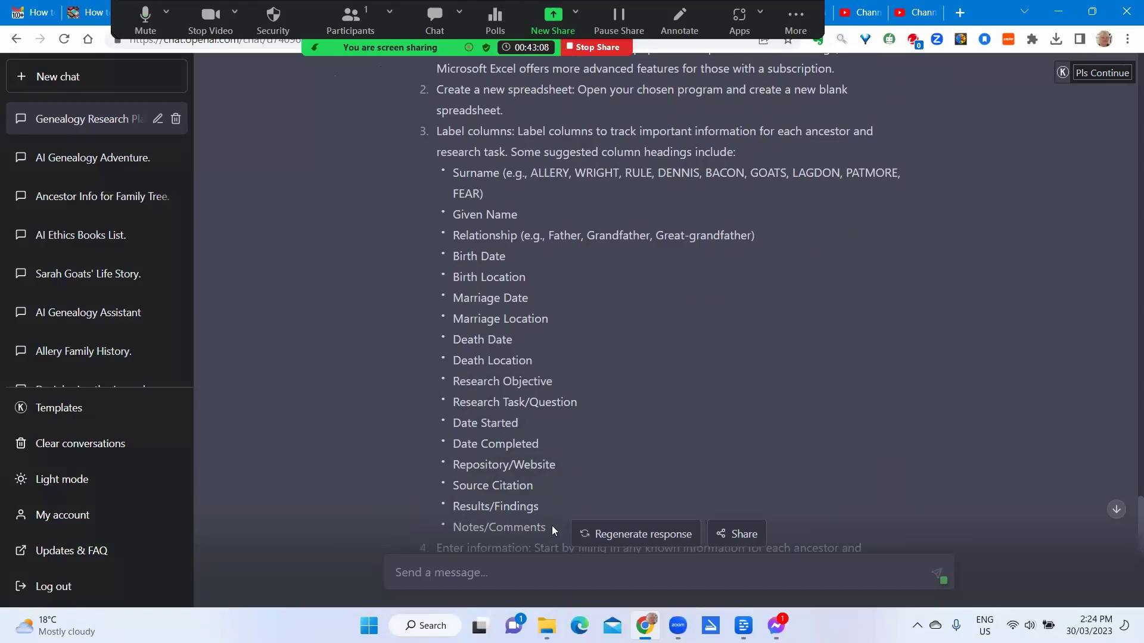
Select ChatGPT's suggested headings, dragging from Notes/Comments up to Surname.
drag(551, 525, 444, 177)
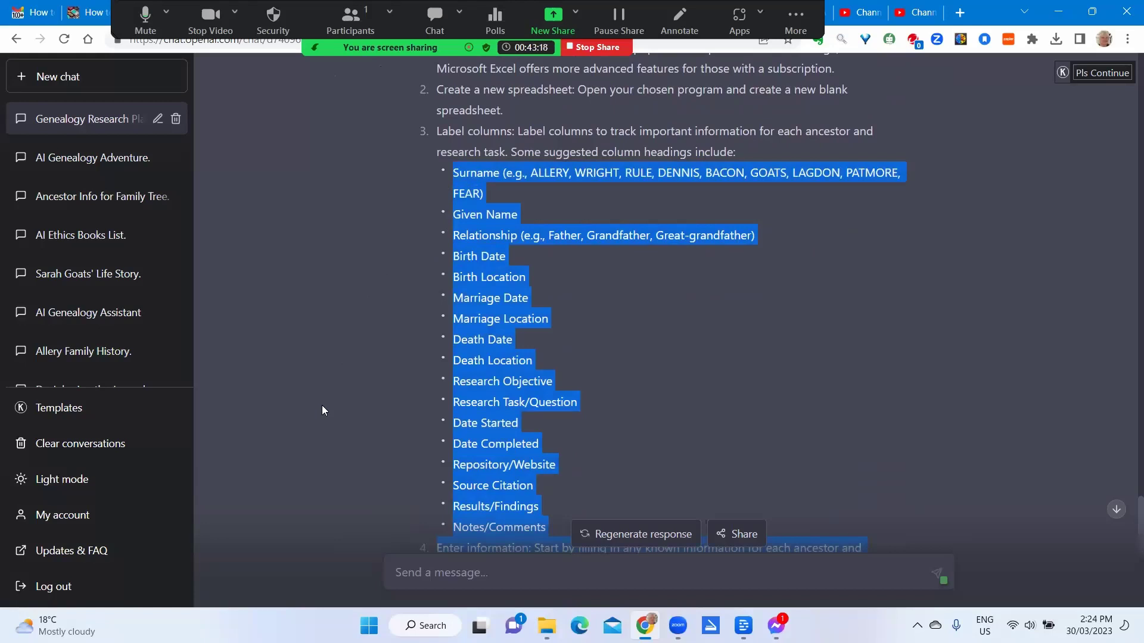
click(317, 49)
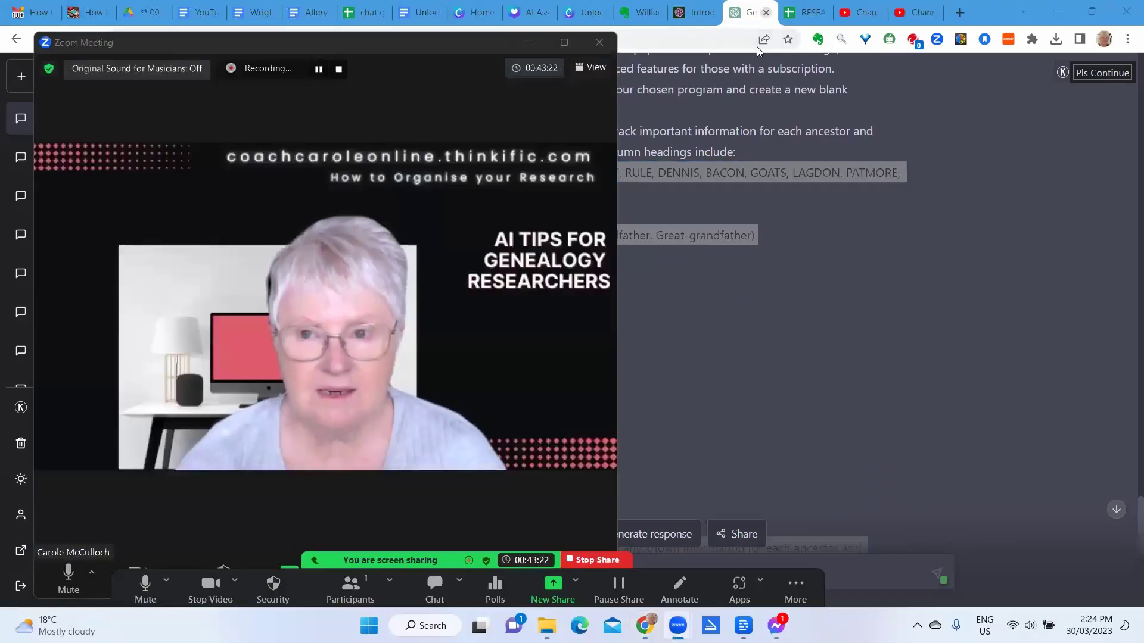
Switch to the 'RESEARCH LOG AS SUGGESTED BY CHAT GPT' spreadsheet in the browser.
click(804, 12)
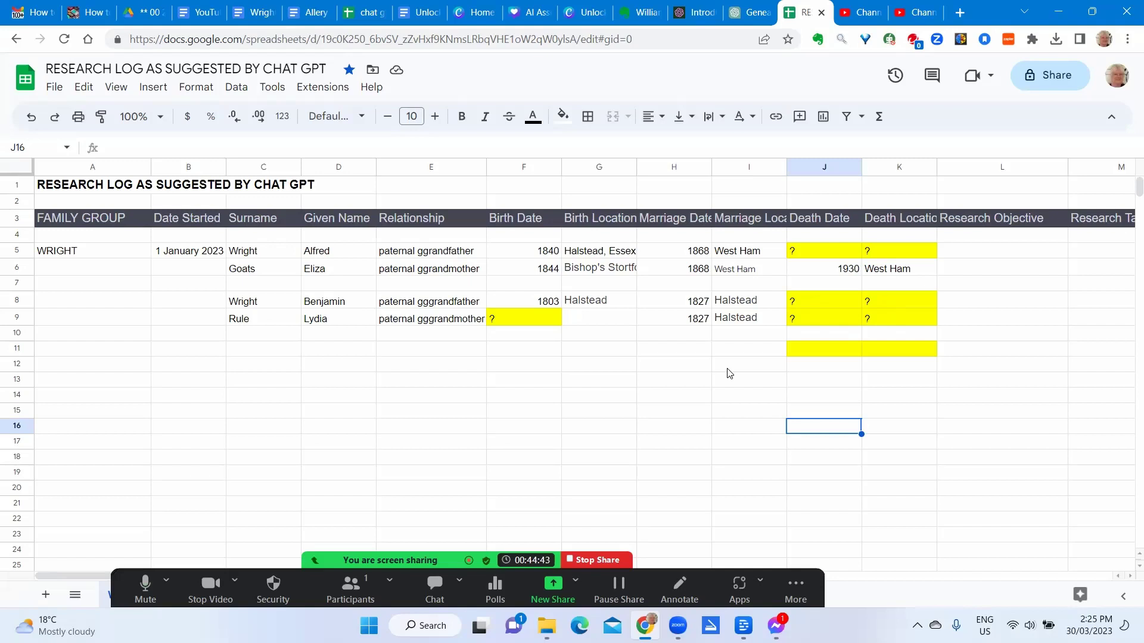
Enter 'Locate death record' as the research objective in L5, and copy it to L8, L9 and L11.
click(972, 257)
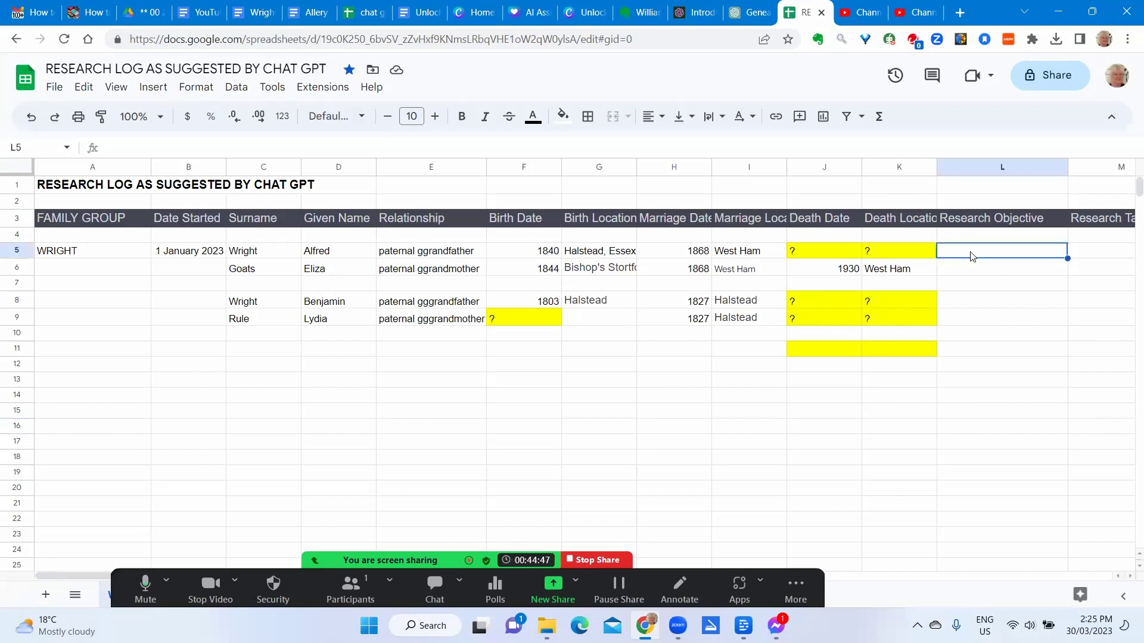
text(Locate death record)
key(Return)
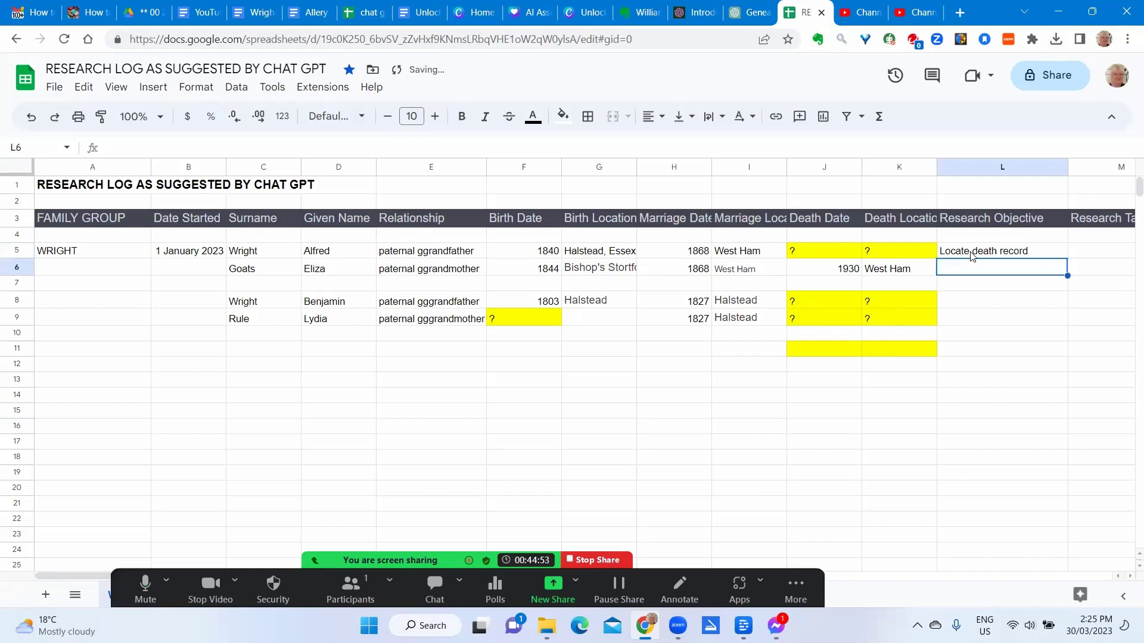
click(978, 253)
key(ctrl+c)
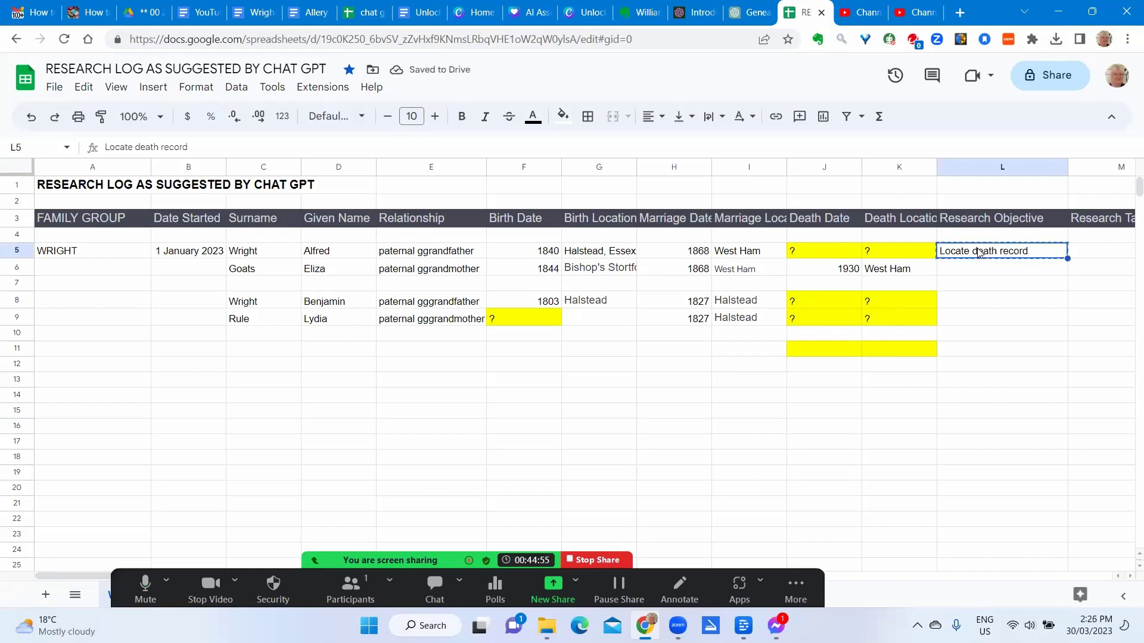
click(984, 304)
key(ctrl+v)
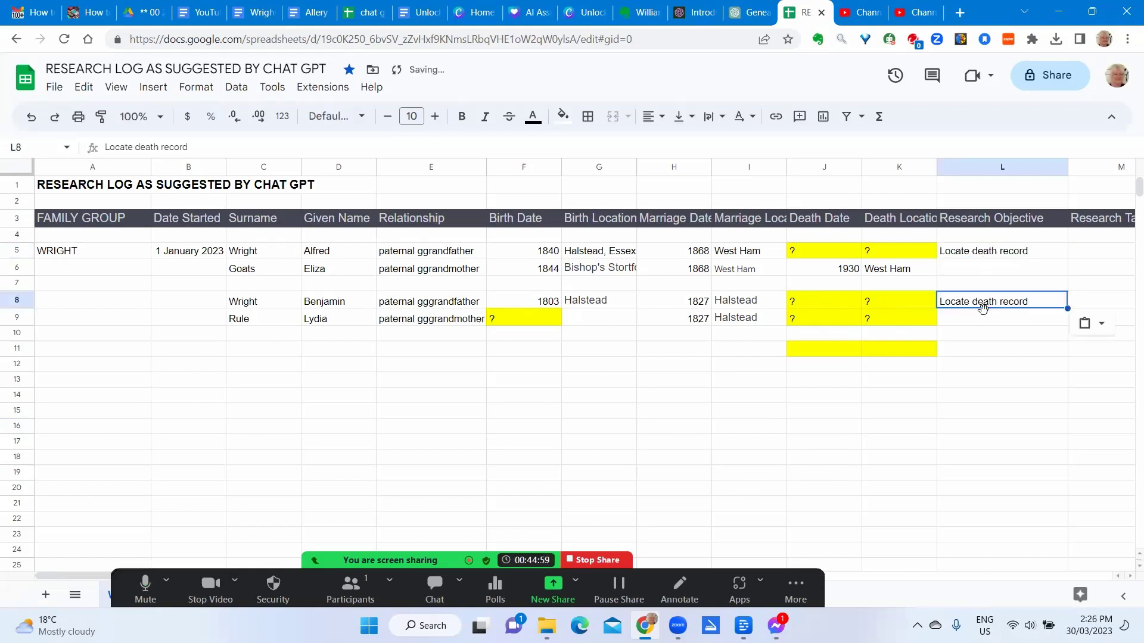
click(984, 320)
key(ctrl+v)
click(980, 352)
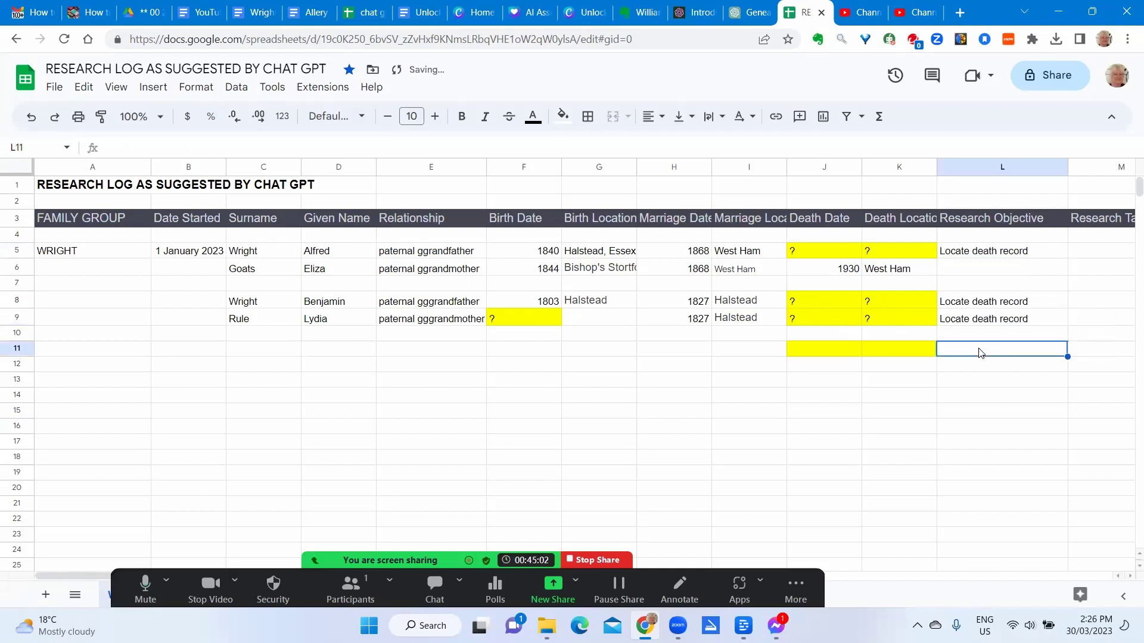
key(ctrl+v)
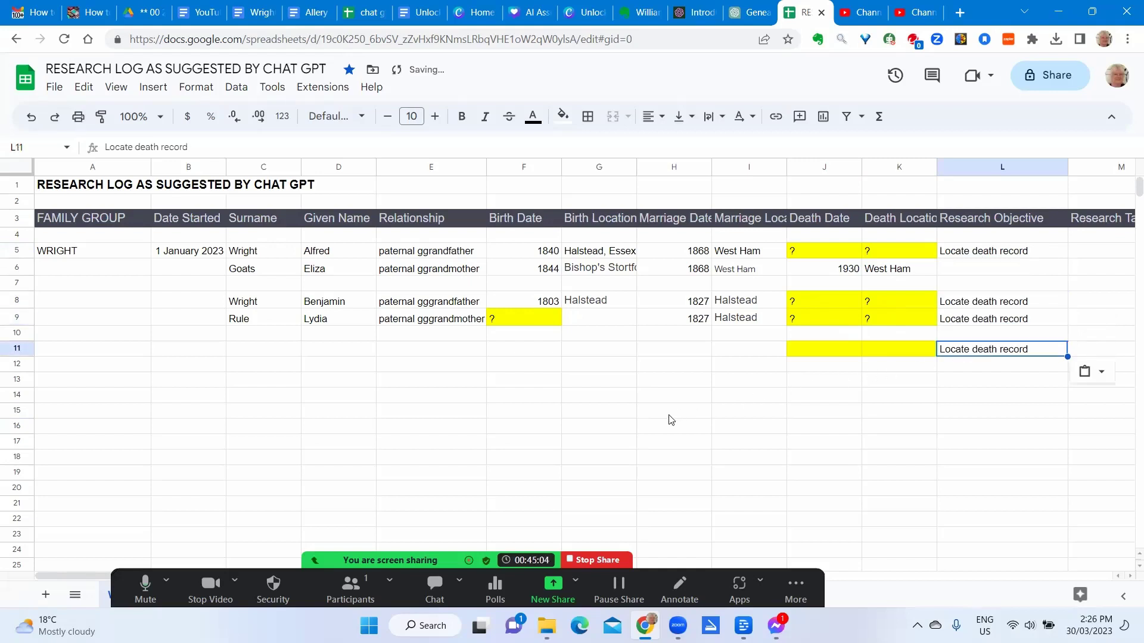
click(955, 325)
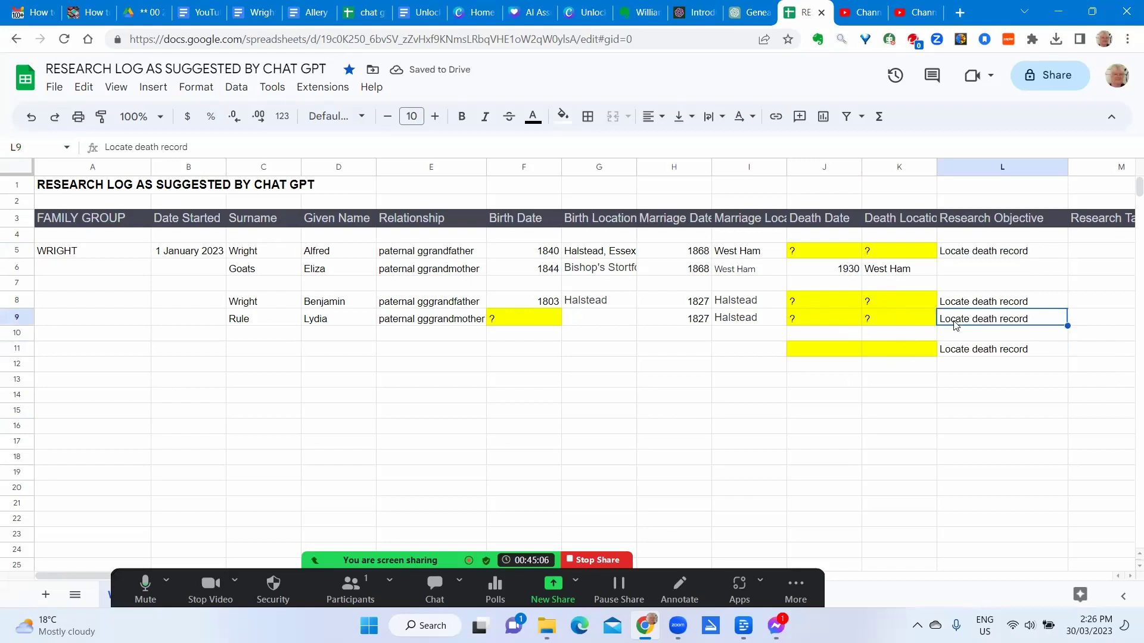
click(135, 147)
text(birth and)
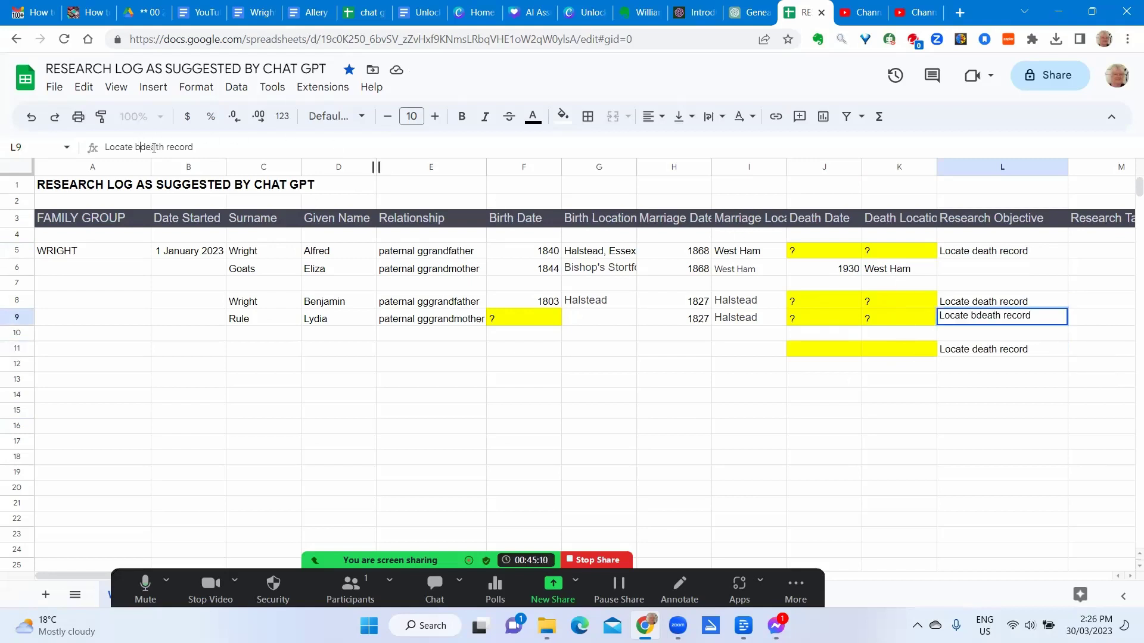
key(Return)
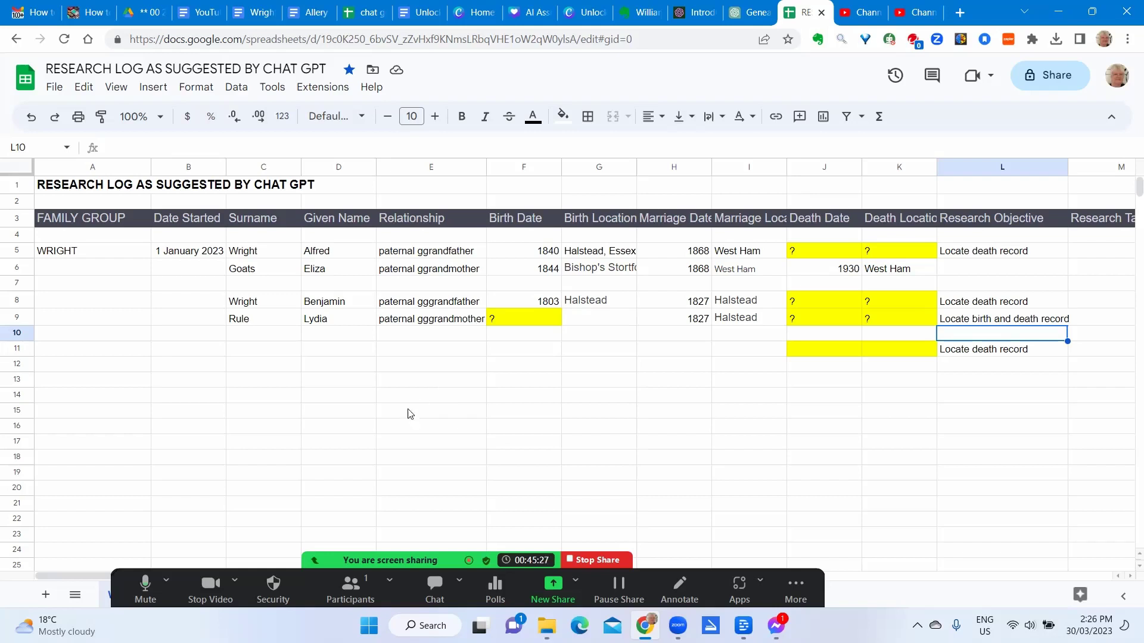
click(315, 559)
click(316, 560)
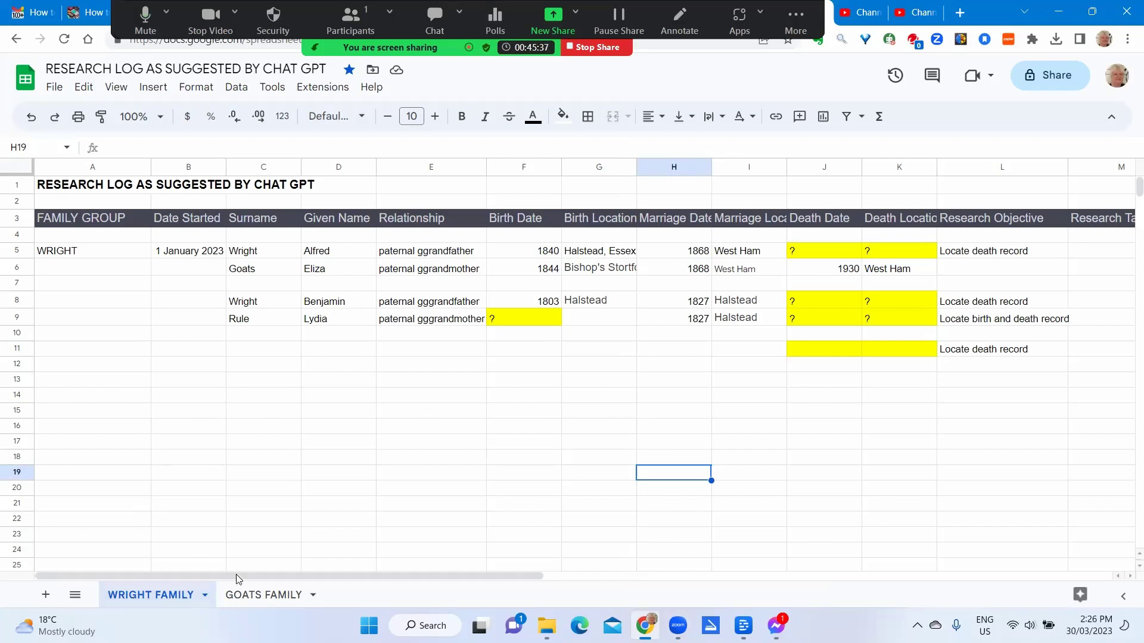
click(266, 598)
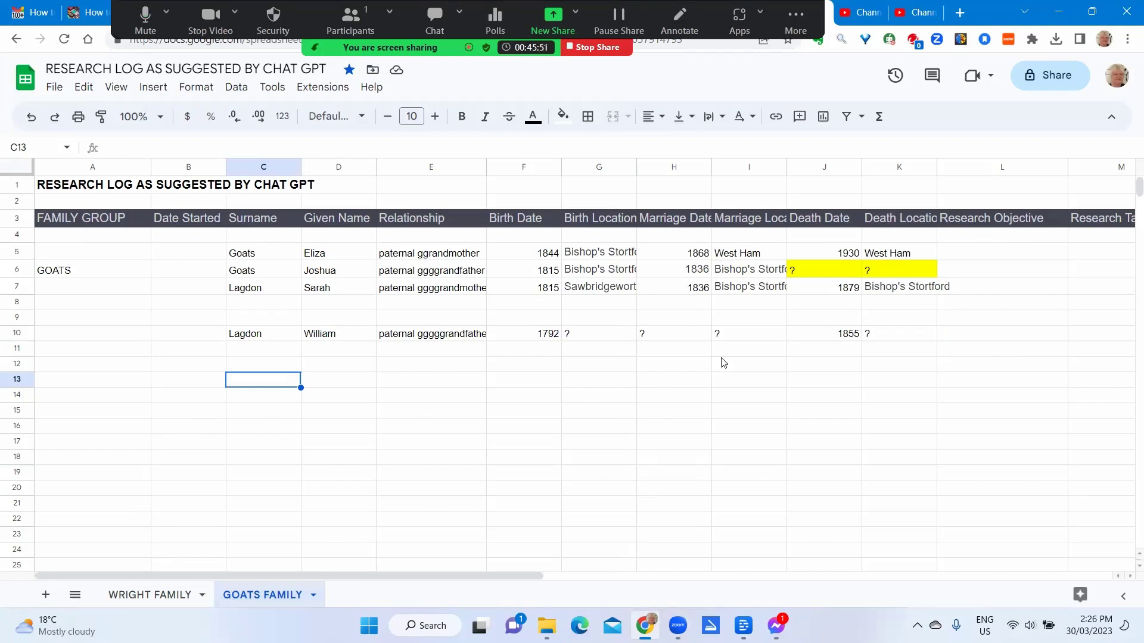
click(987, 267)
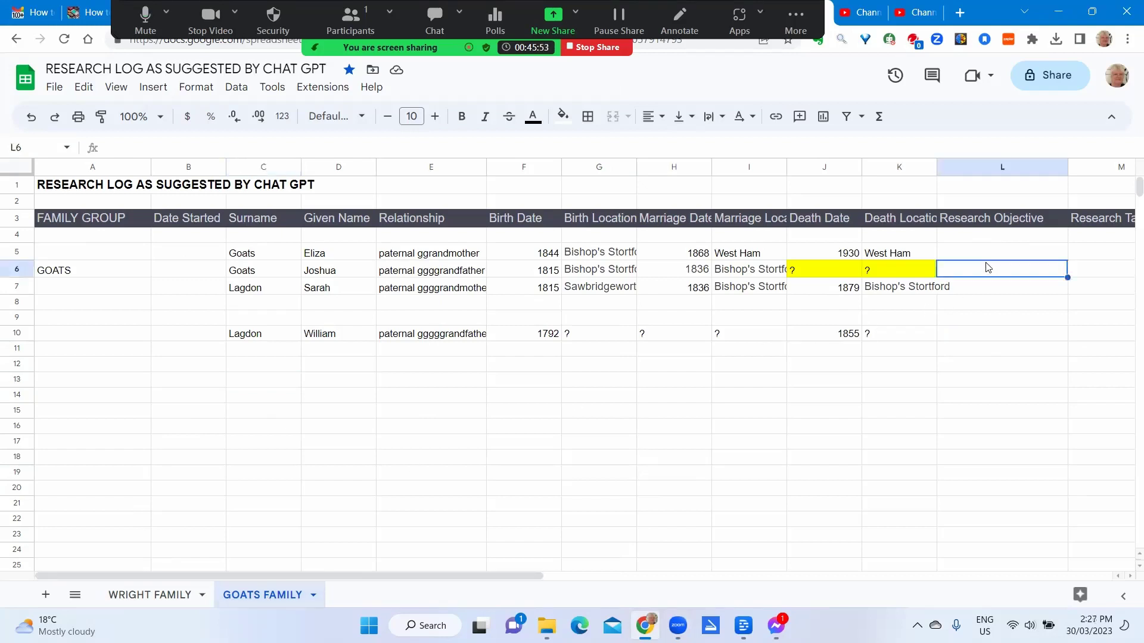
key(ctrl+v)
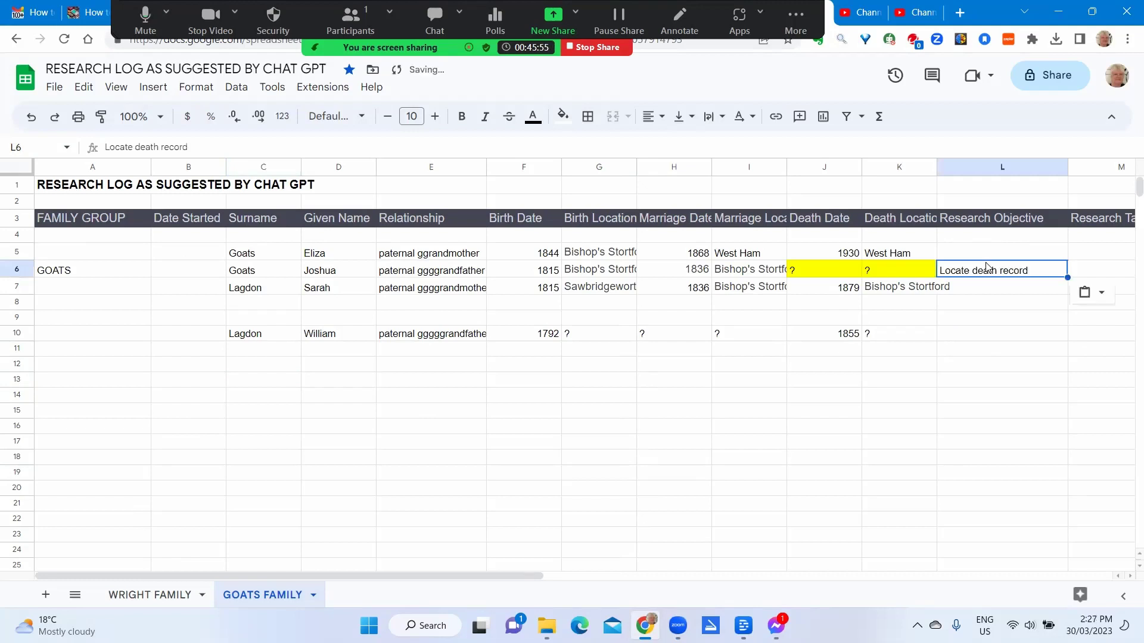
click(947, 336)
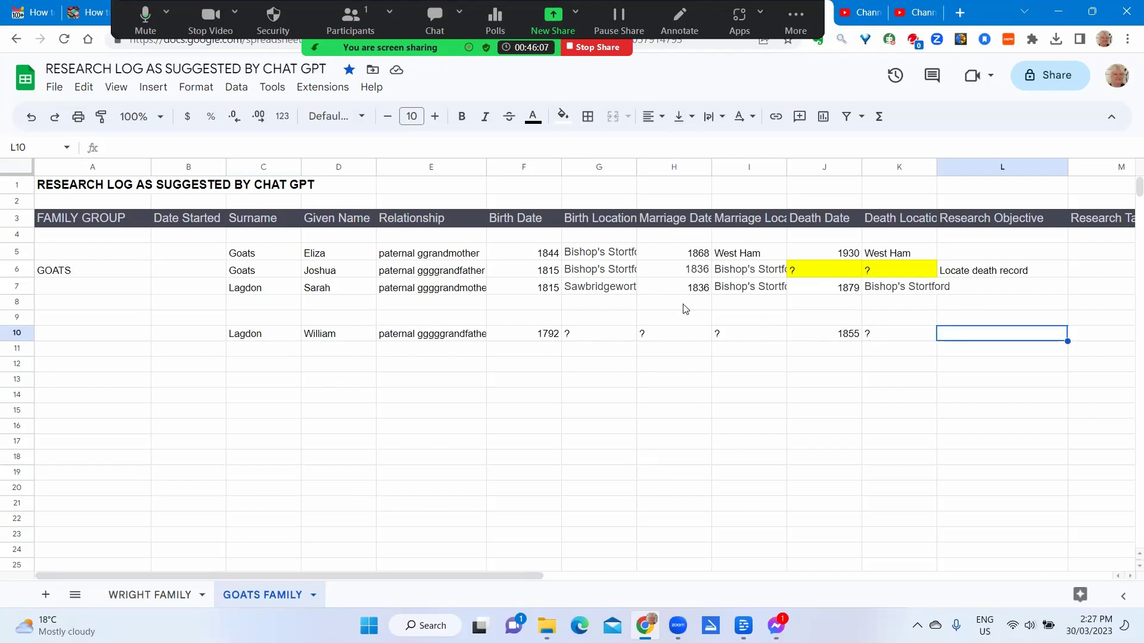
drag(595, 333, 766, 334)
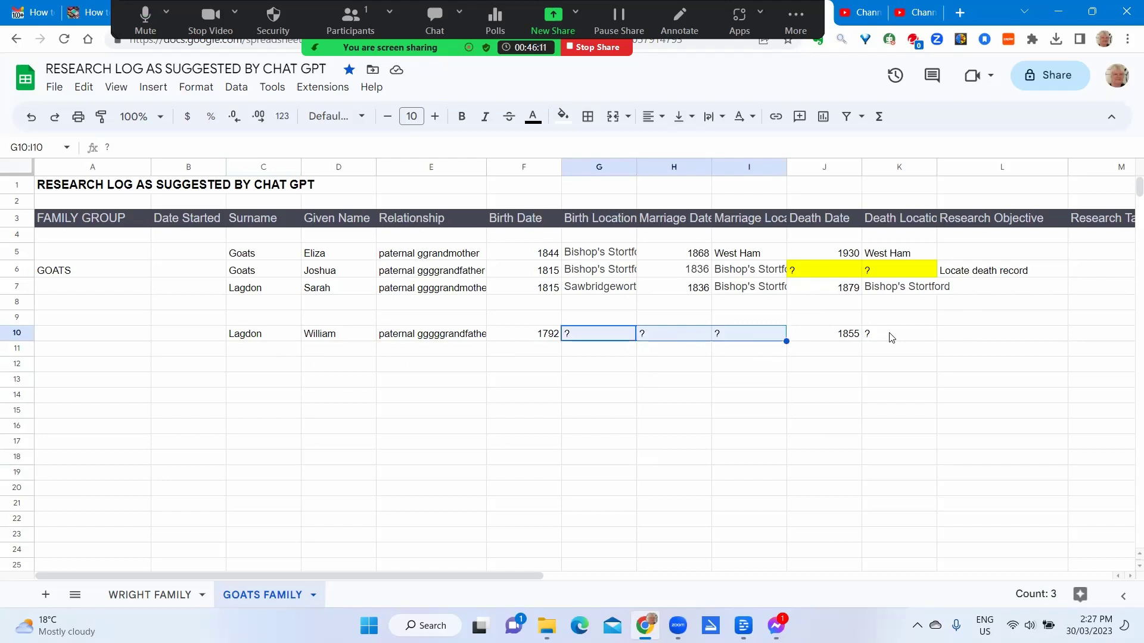
click(563, 118)
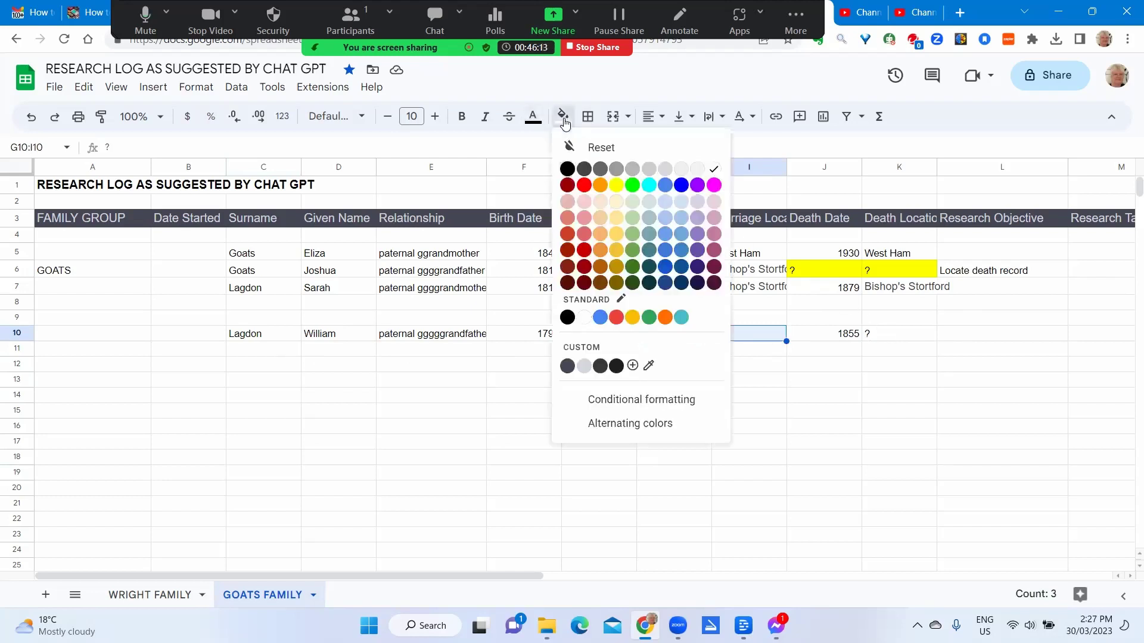
click(616, 185)
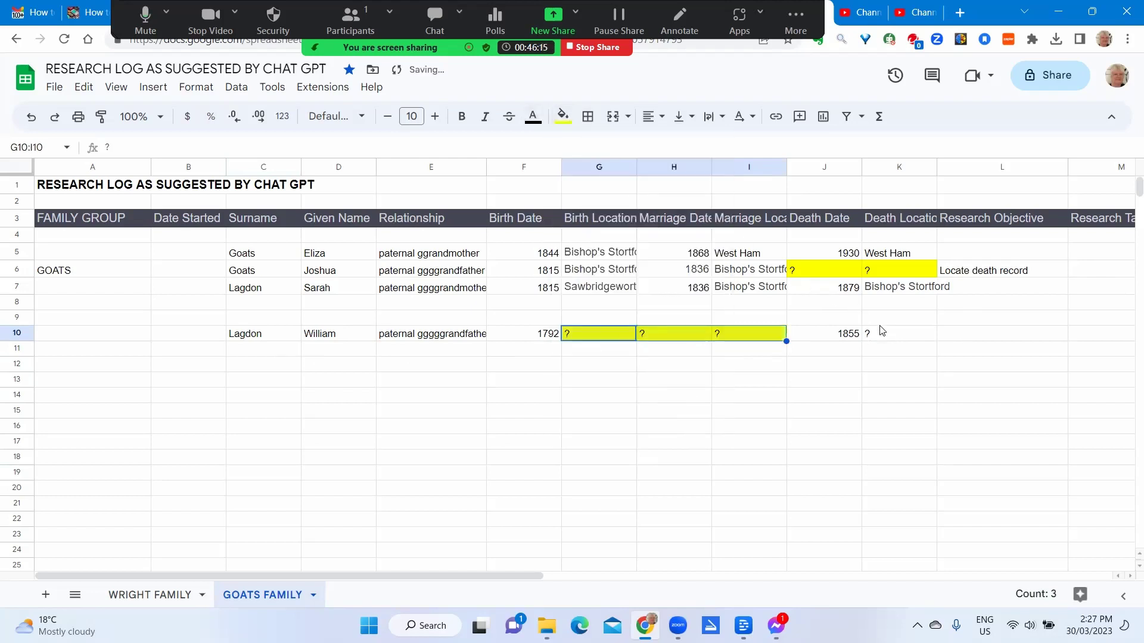
click(752, 329)
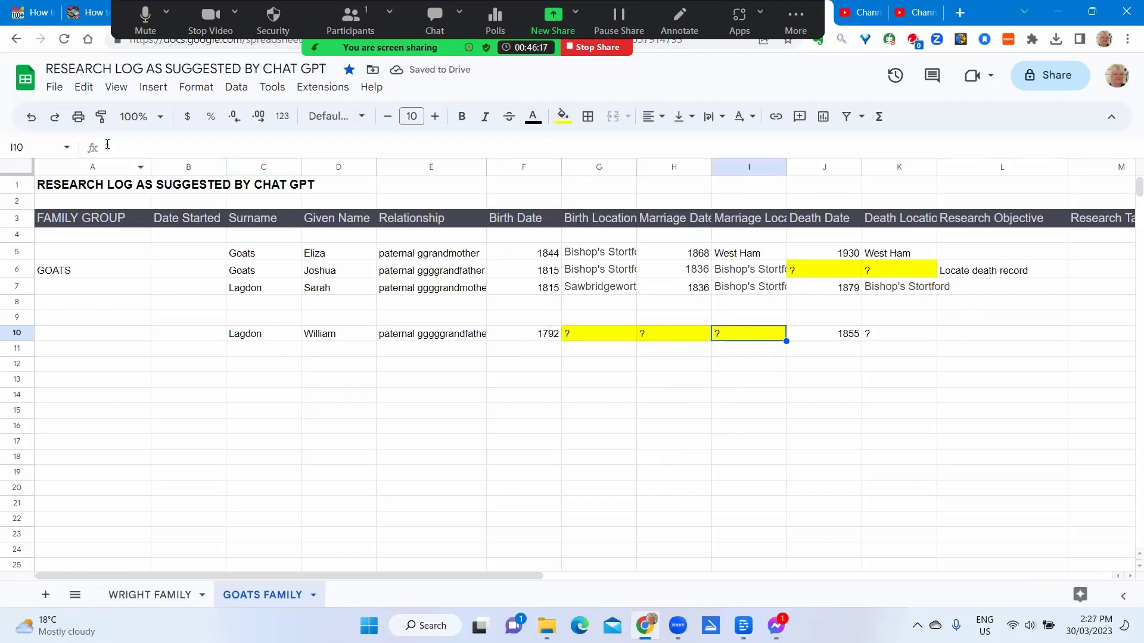
click(103, 119)
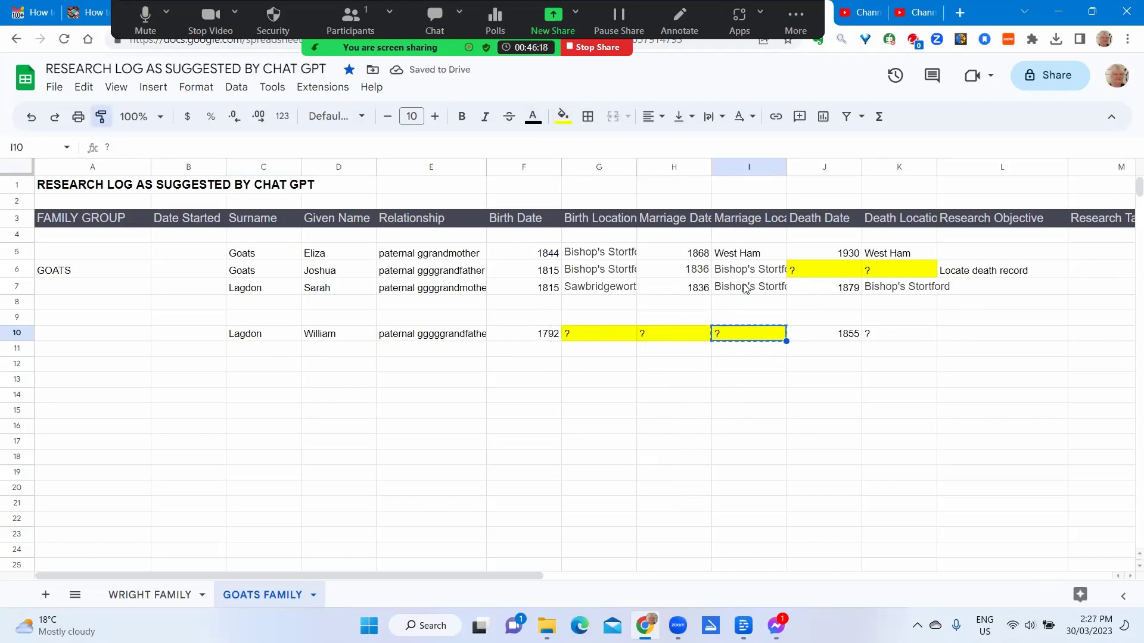
click(886, 335)
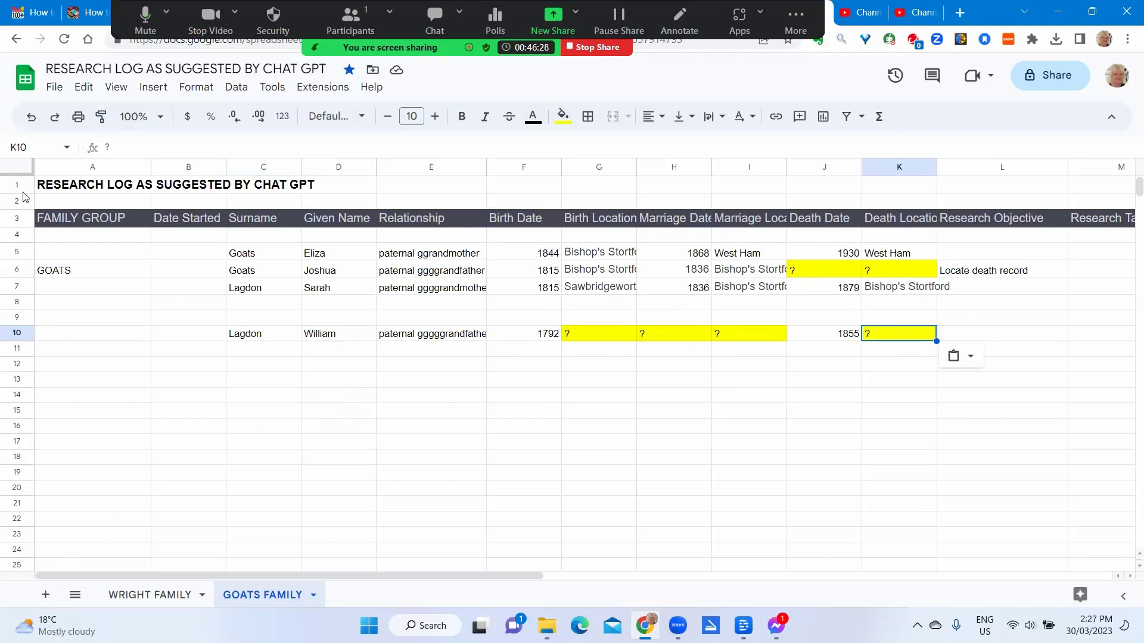
Add a new blank Sheet3 and select all of its cells.
click(18, 171)
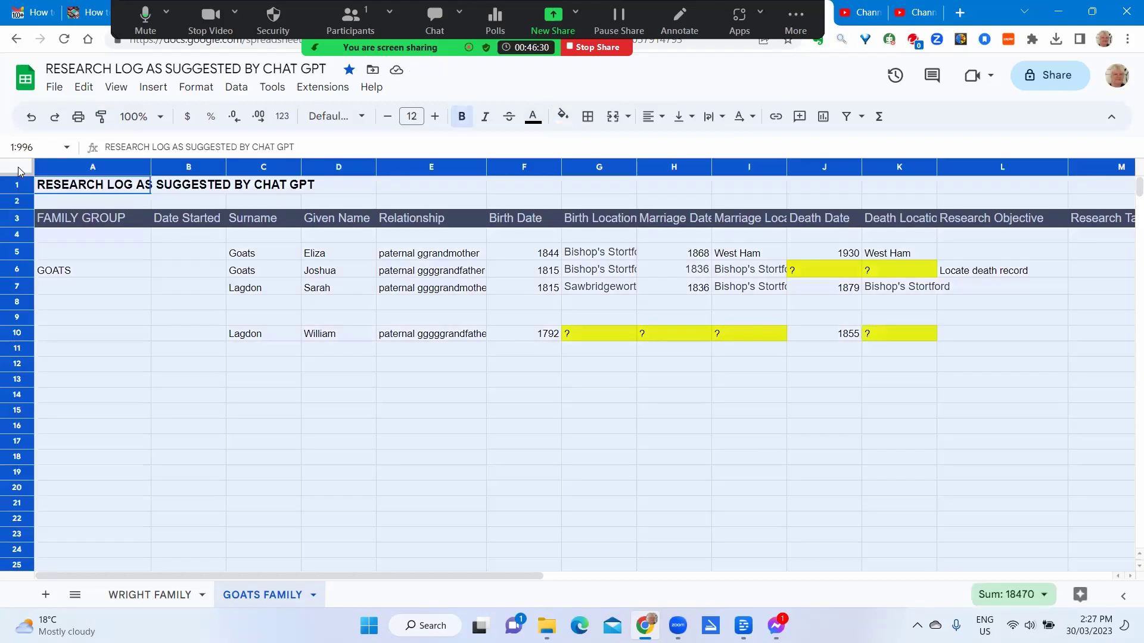
click(45, 594)
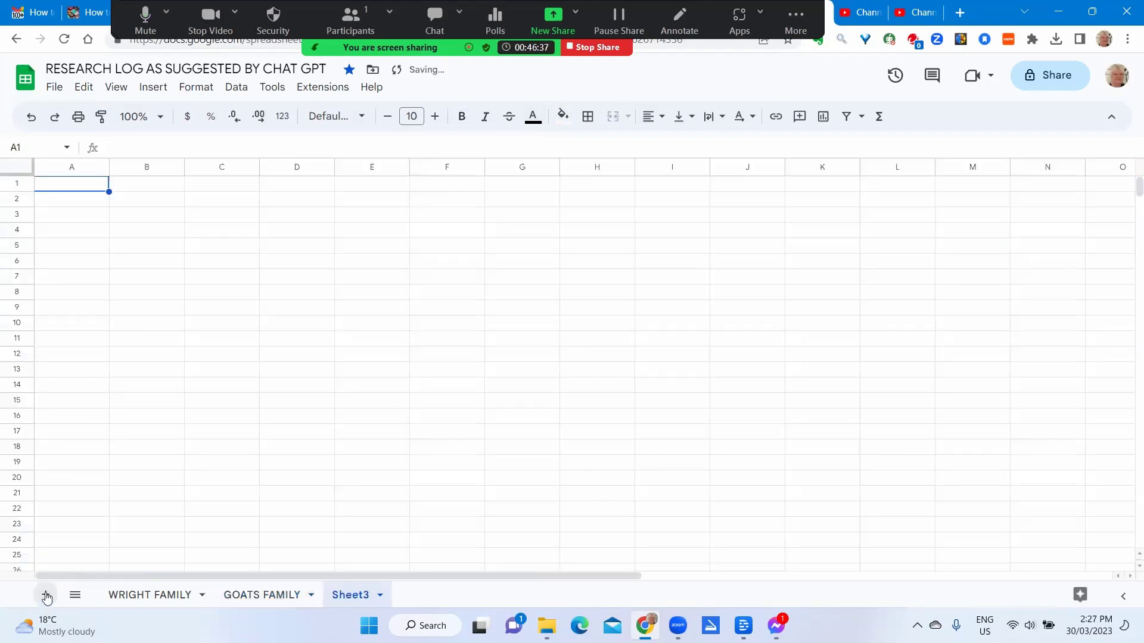
click(17, 169)
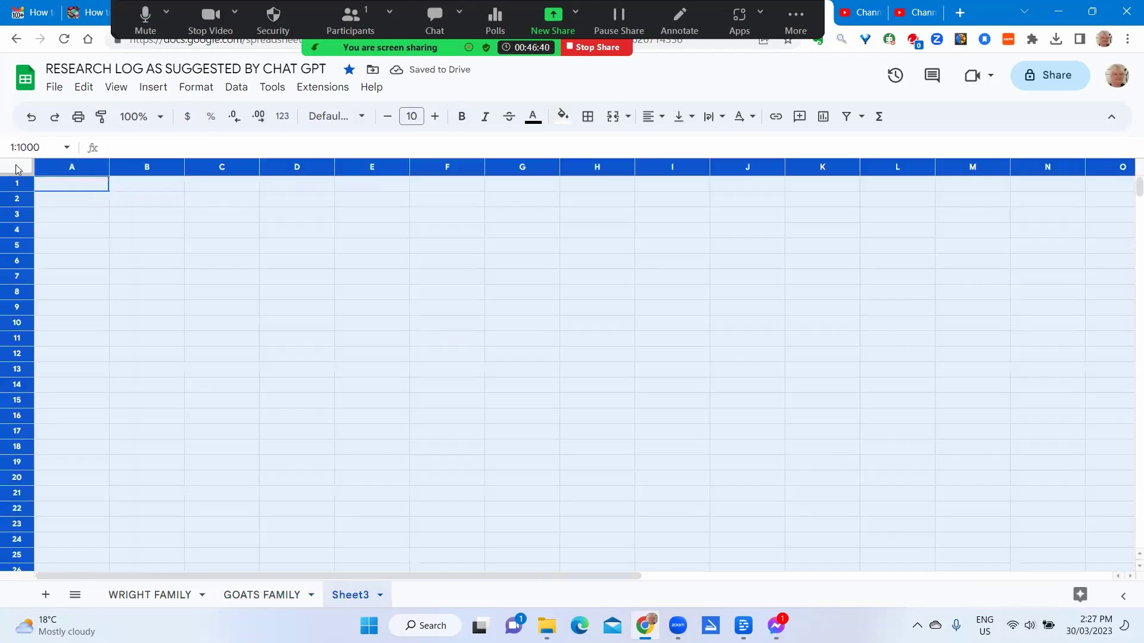
Paste the research log into Sheet3 and delete rows 5–10, keeping only the title and headings.
key(ctrl+v)
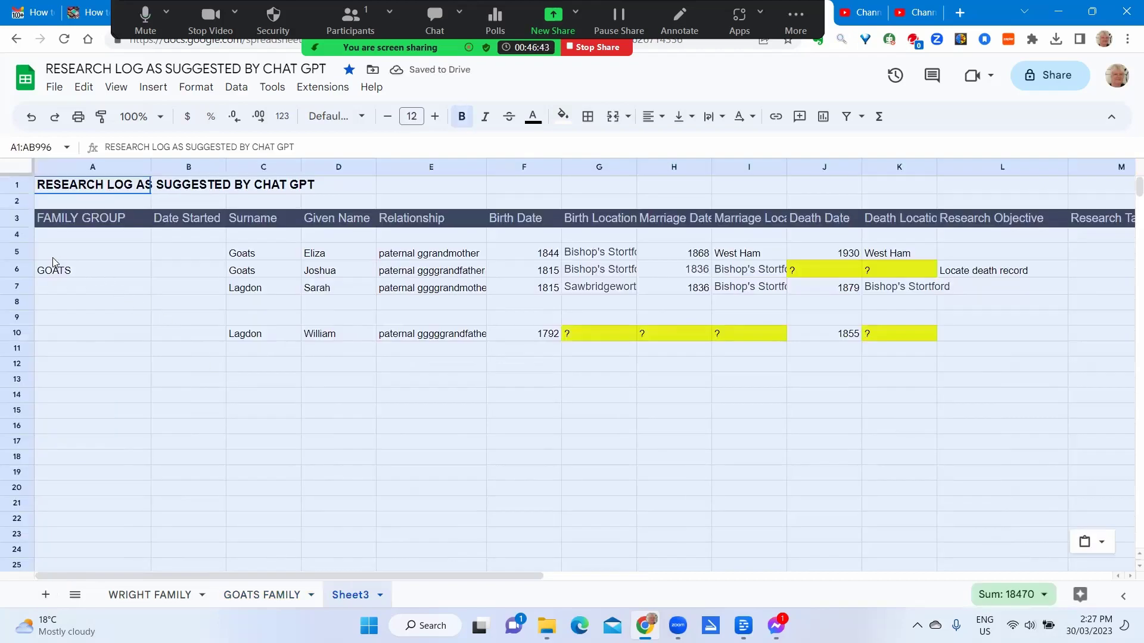
click(23, 256)
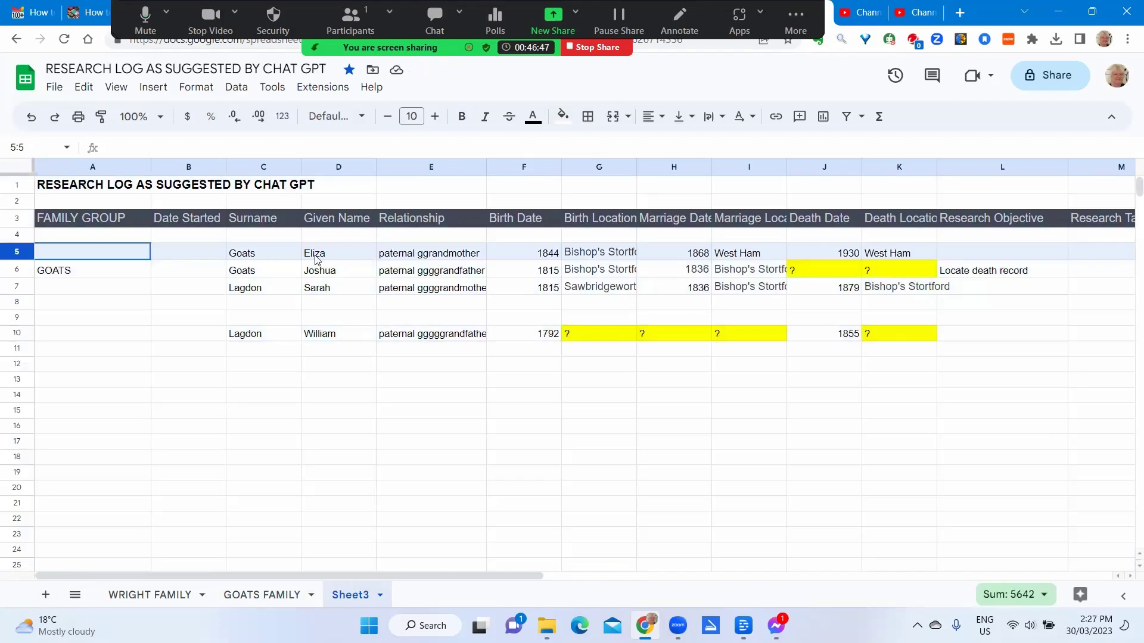
key(shift+Down)
key(shift+Down)
key(shift+Down)
key(shift+Down)
key(shift+Down)
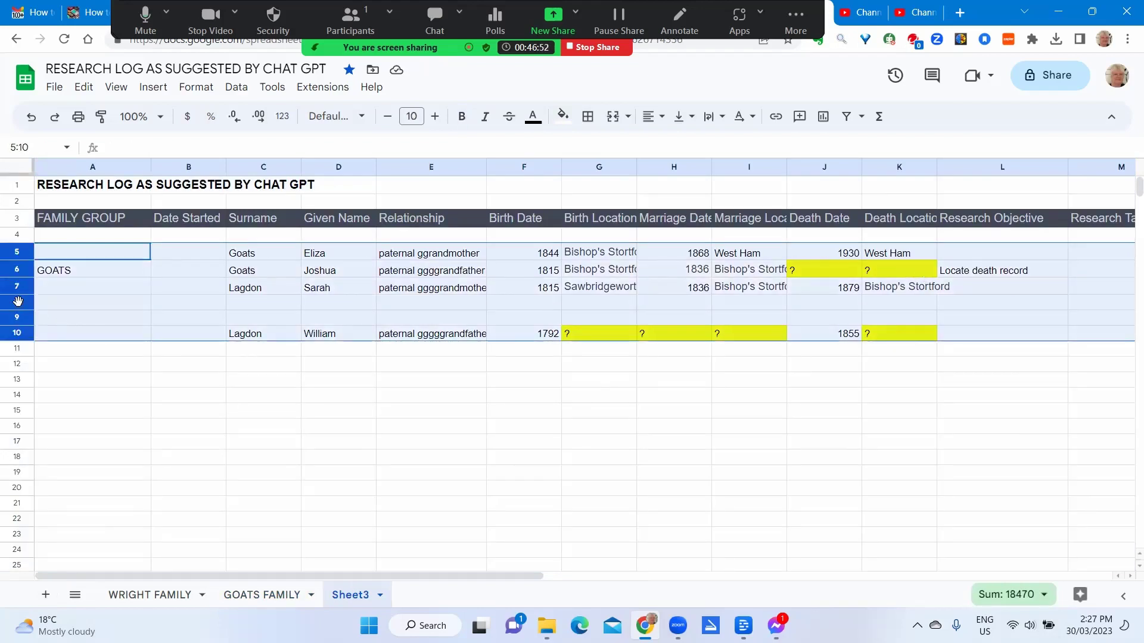
right_click(18, 304)
click(90, 387)
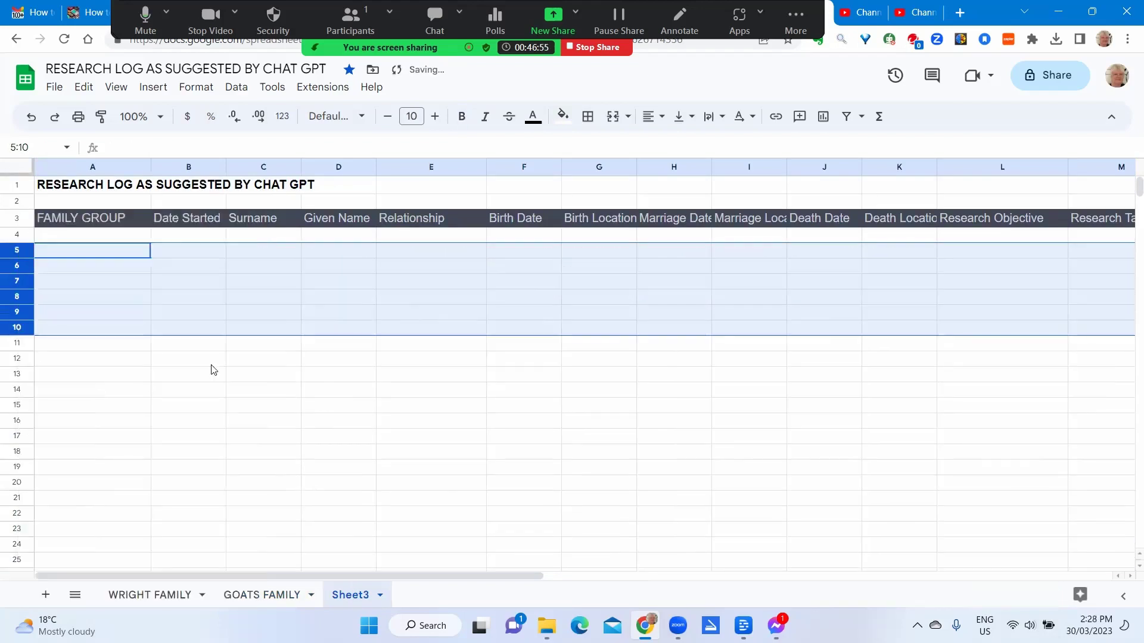
click(116, 271)
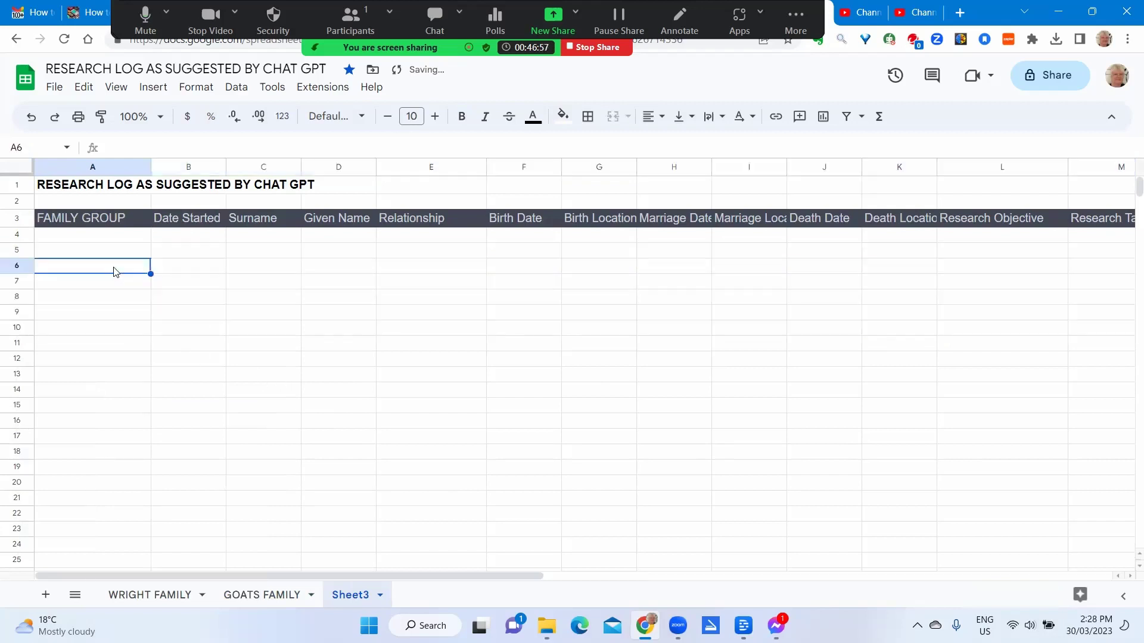
Rename the blank template tab from Sheet3 to 'LAGDON FAMILY'.
click(379, 594)
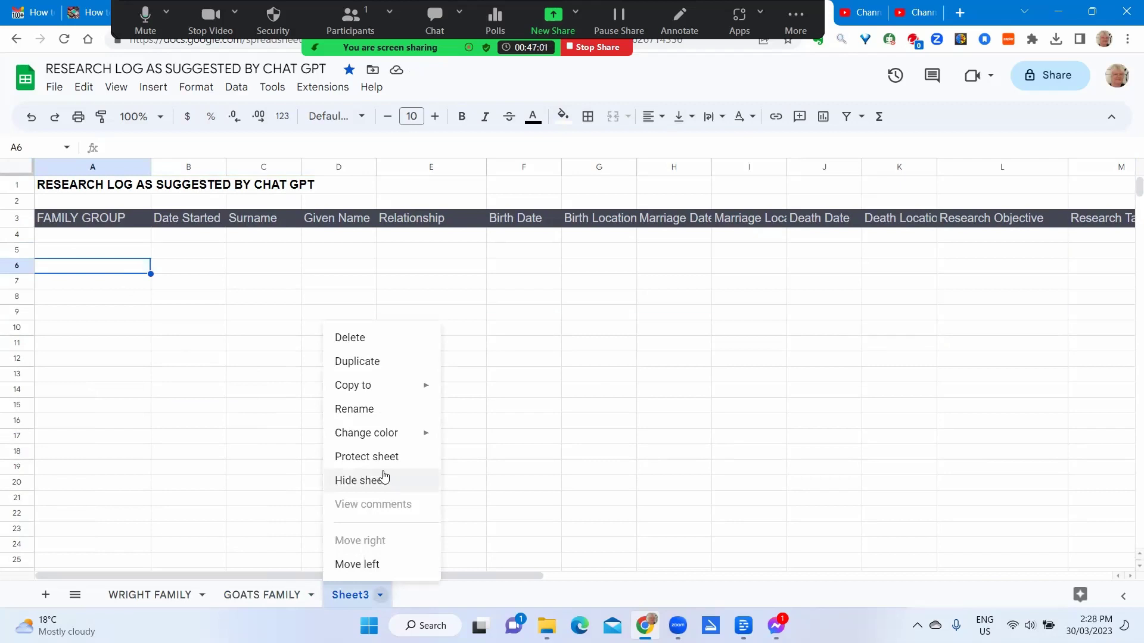
click(373, 410)
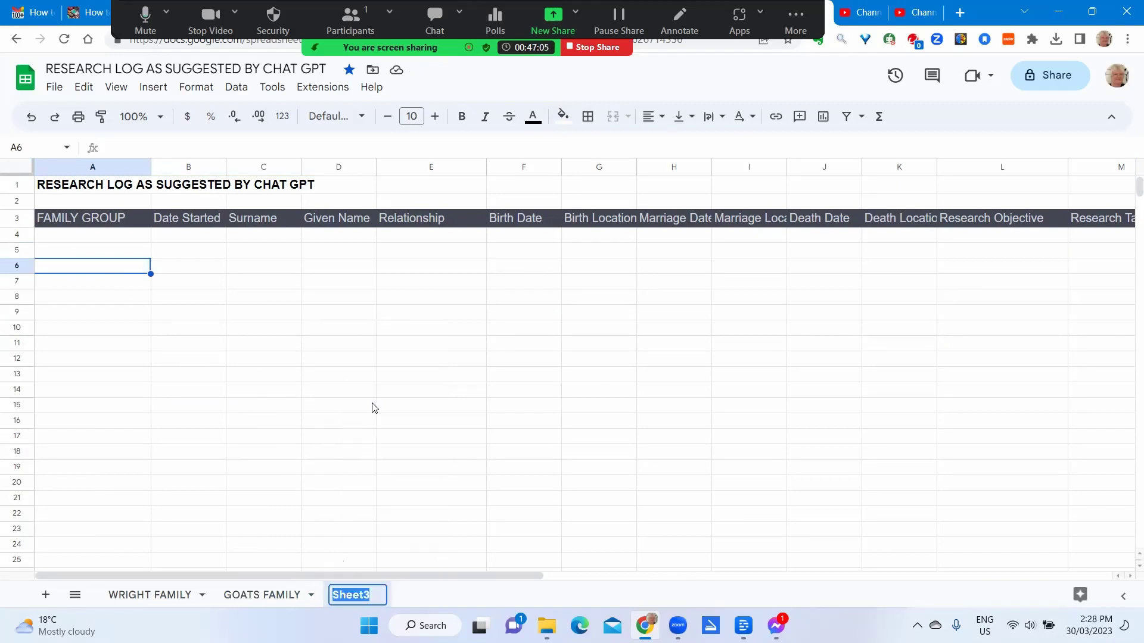
text(LAGDON FAMI)
text(LY)
click(374, 408)
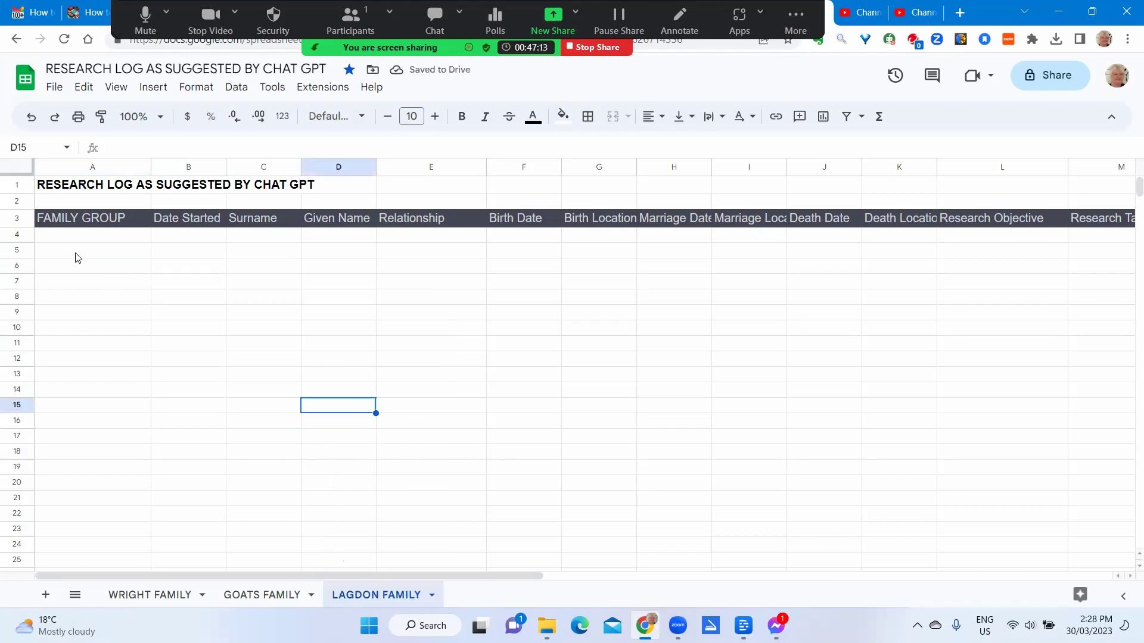
click(76, 257)
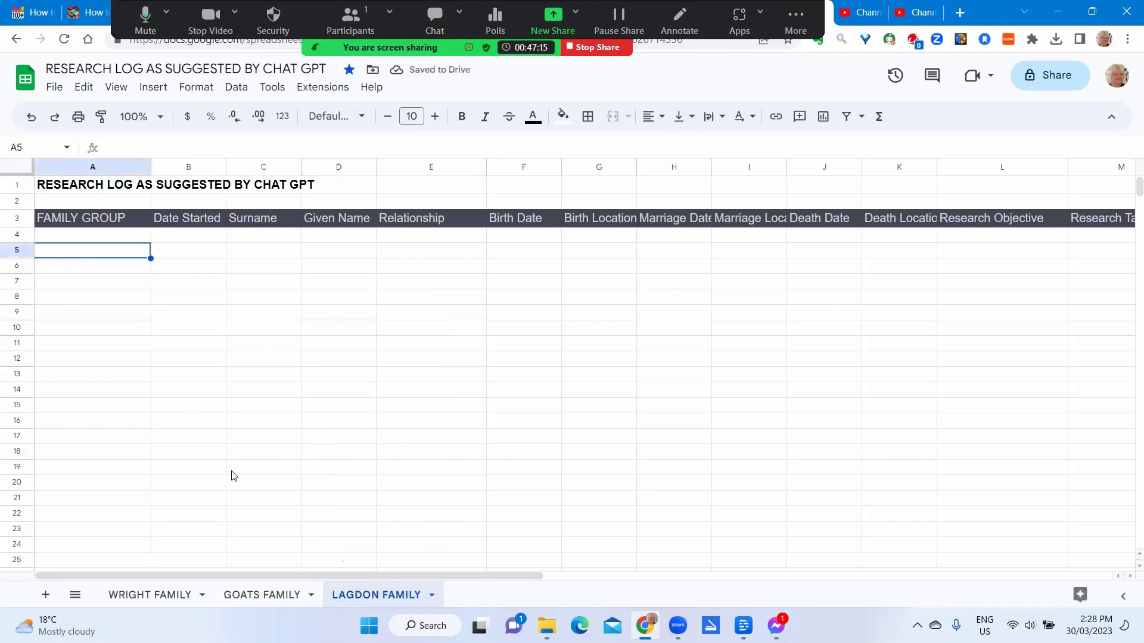
click(250, 595)
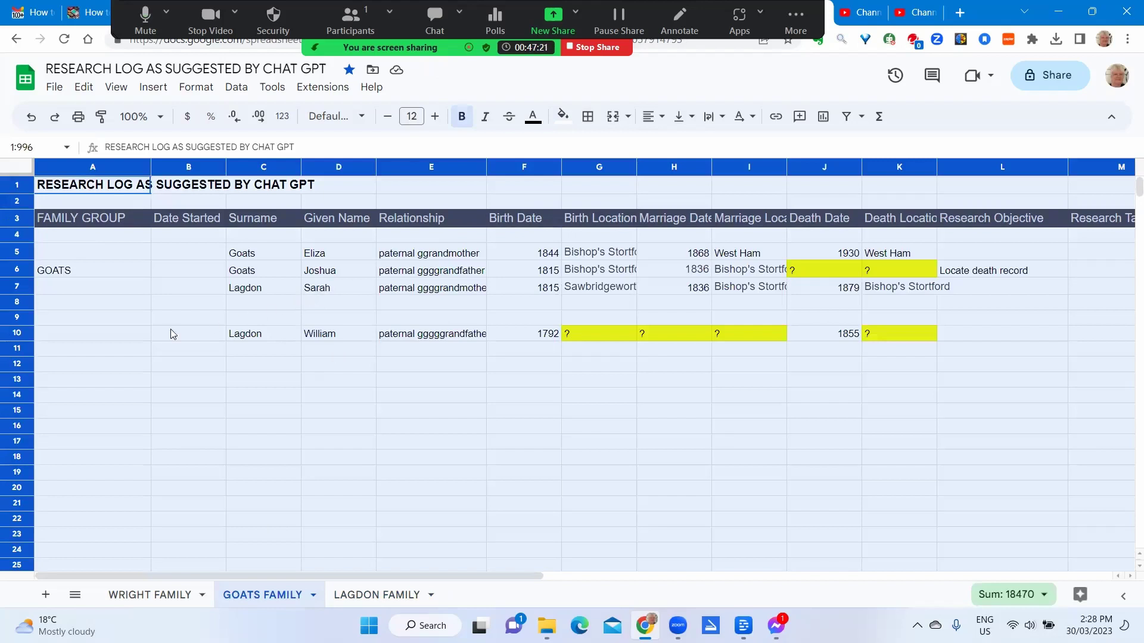
click(19, 334)
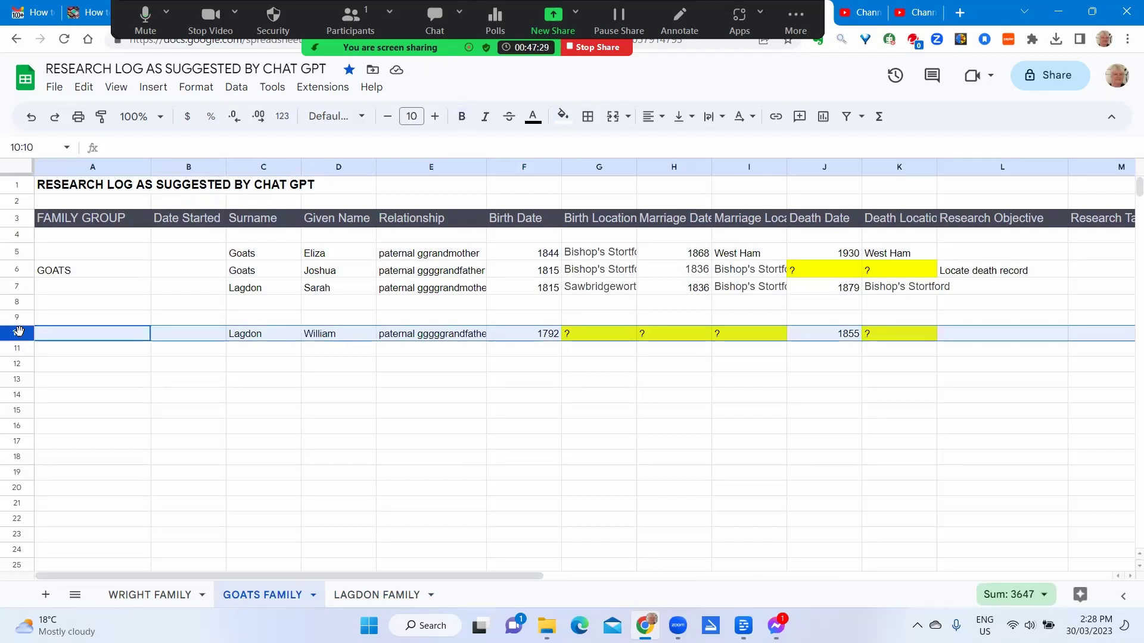
key(ctrl+c)
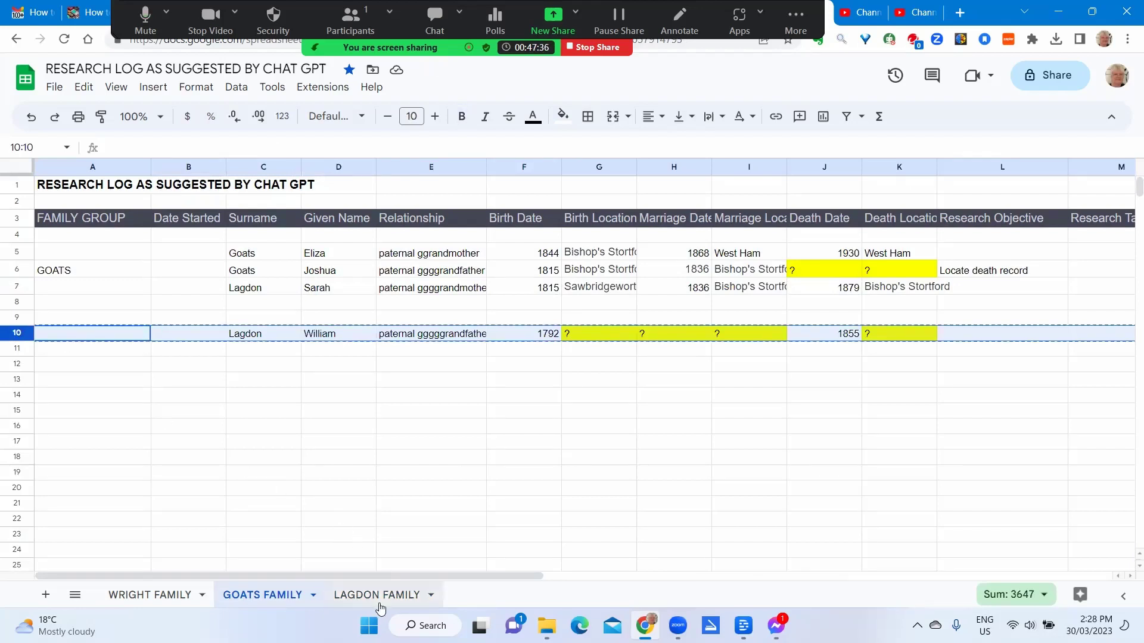
click(376, 595)
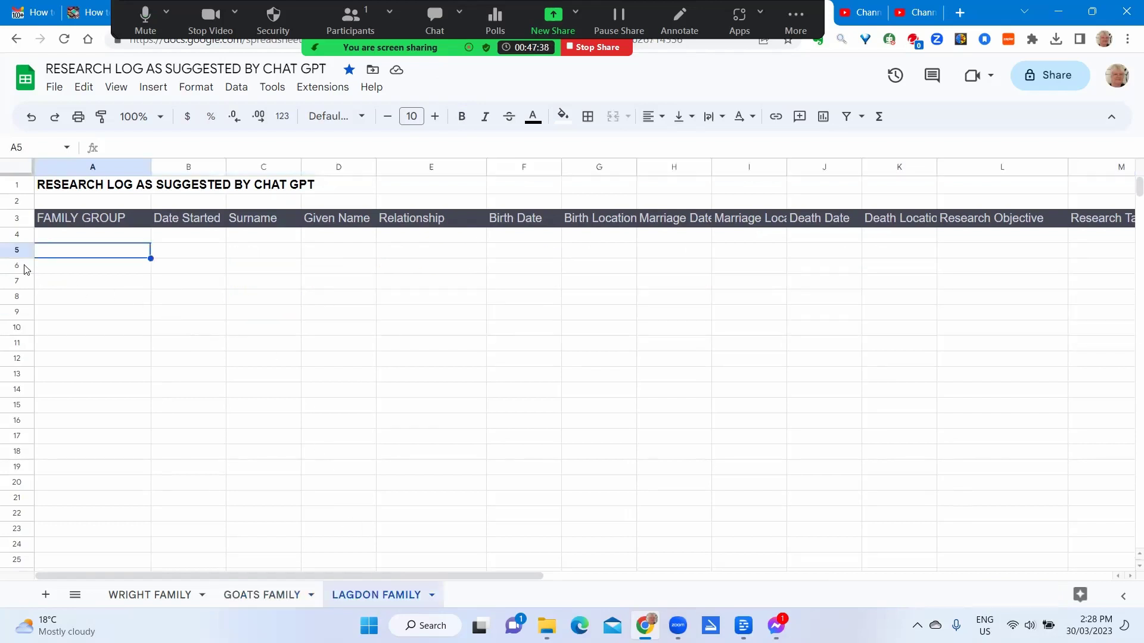
key(ctrl+v)
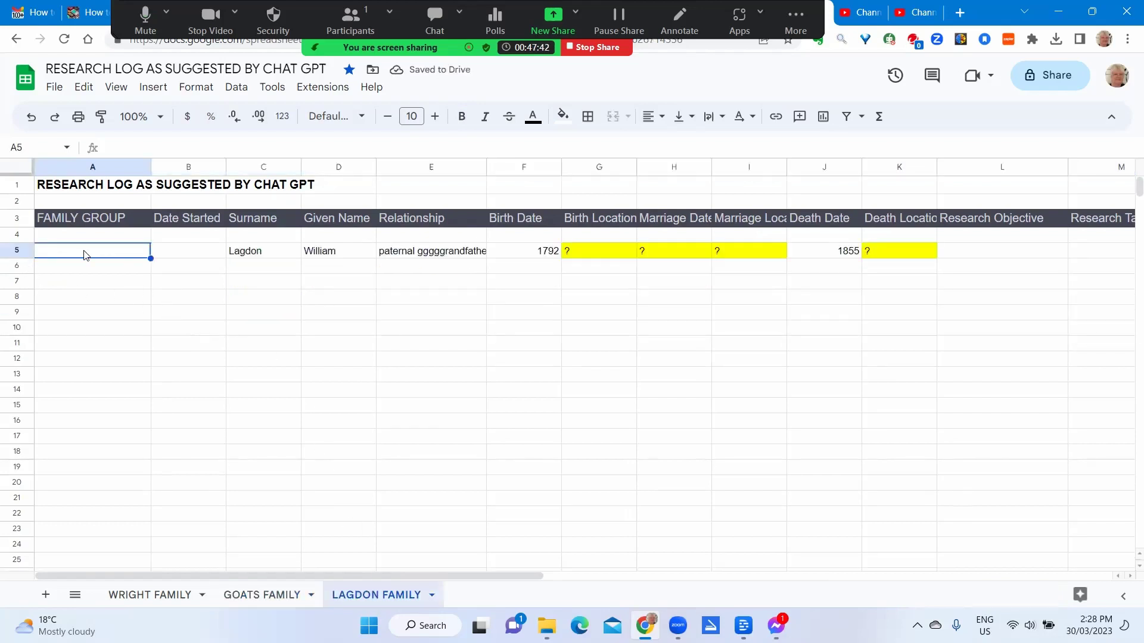
text(LAGD)
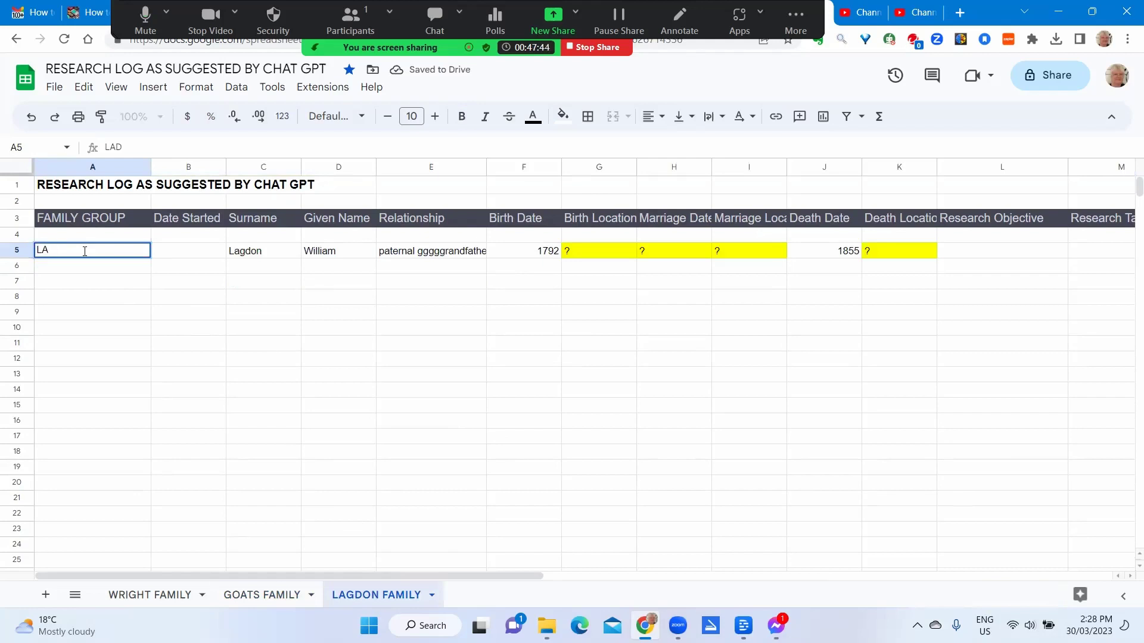
text(ON FAMILY)
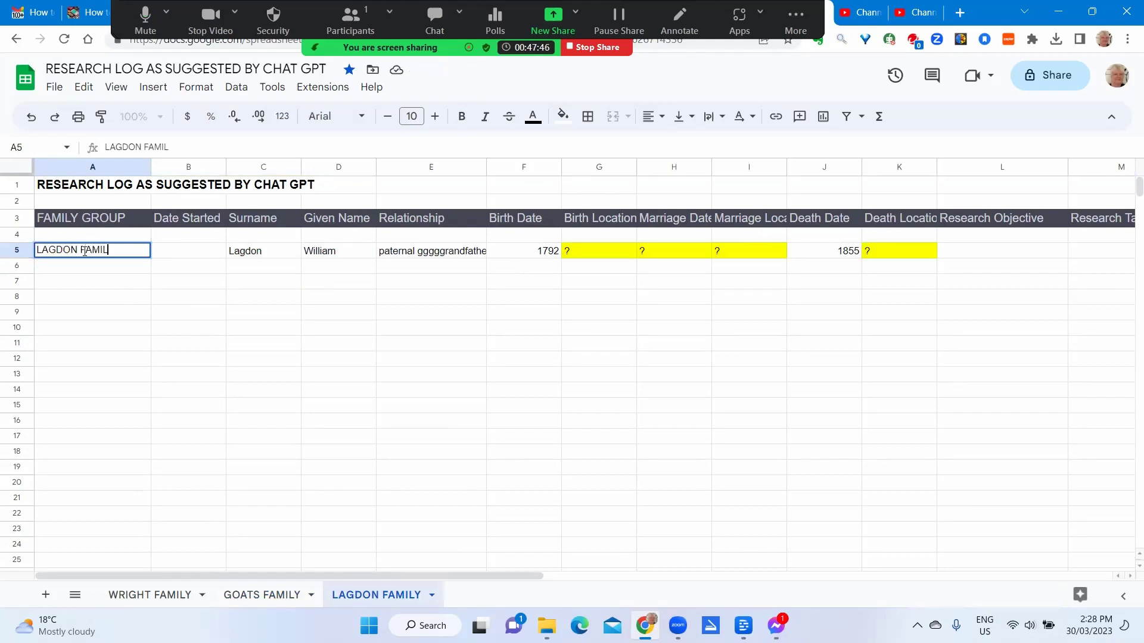
click(305, 343)
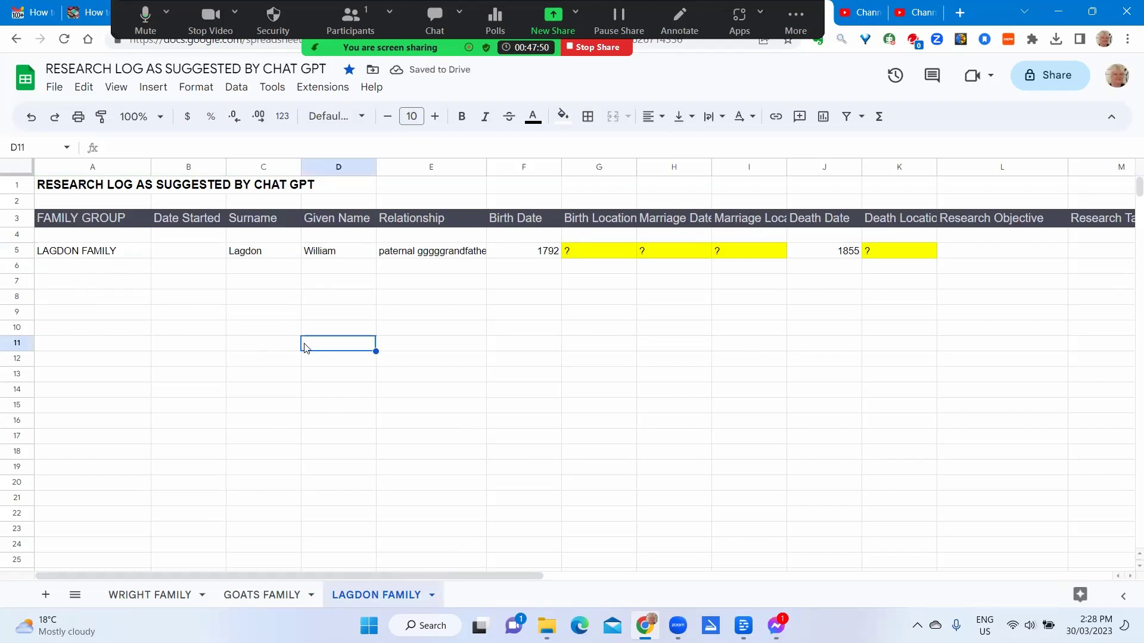
Review the WRIGHT FAMILY, GOATS FAMILY and LAGDON FAMILY tabs one after another.
click(161, 601)
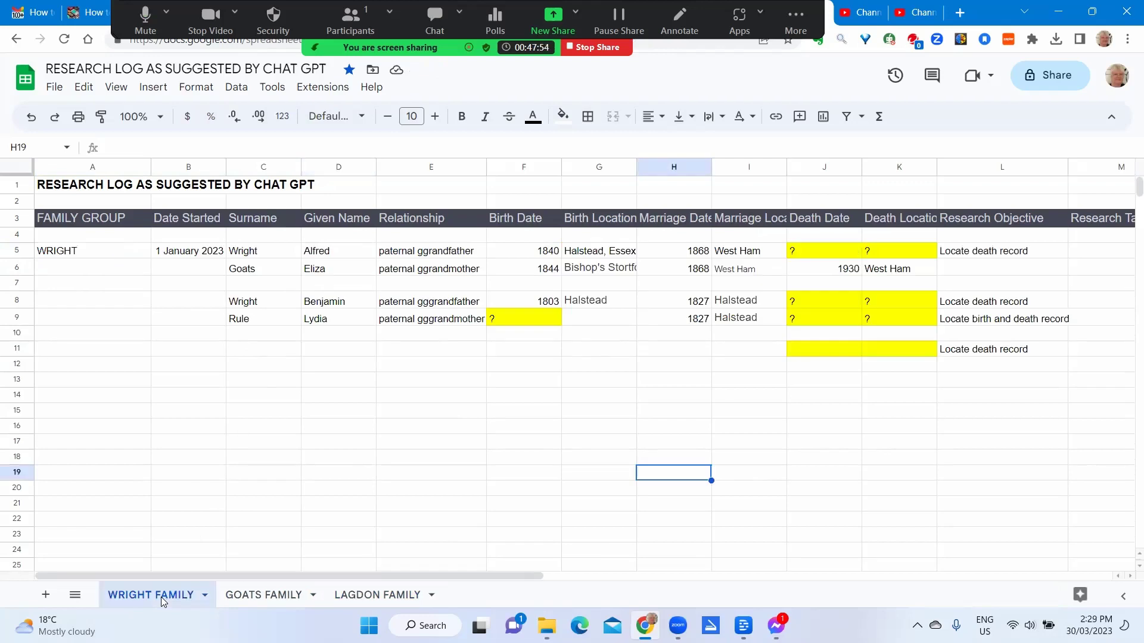
click(258, 599)
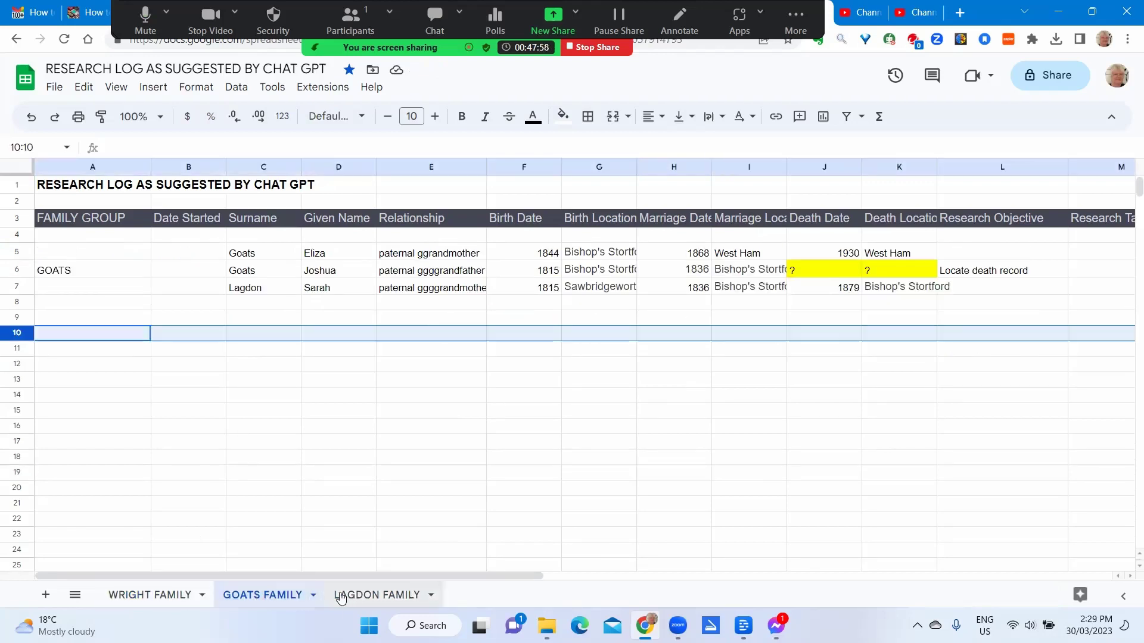
click(367, 599)
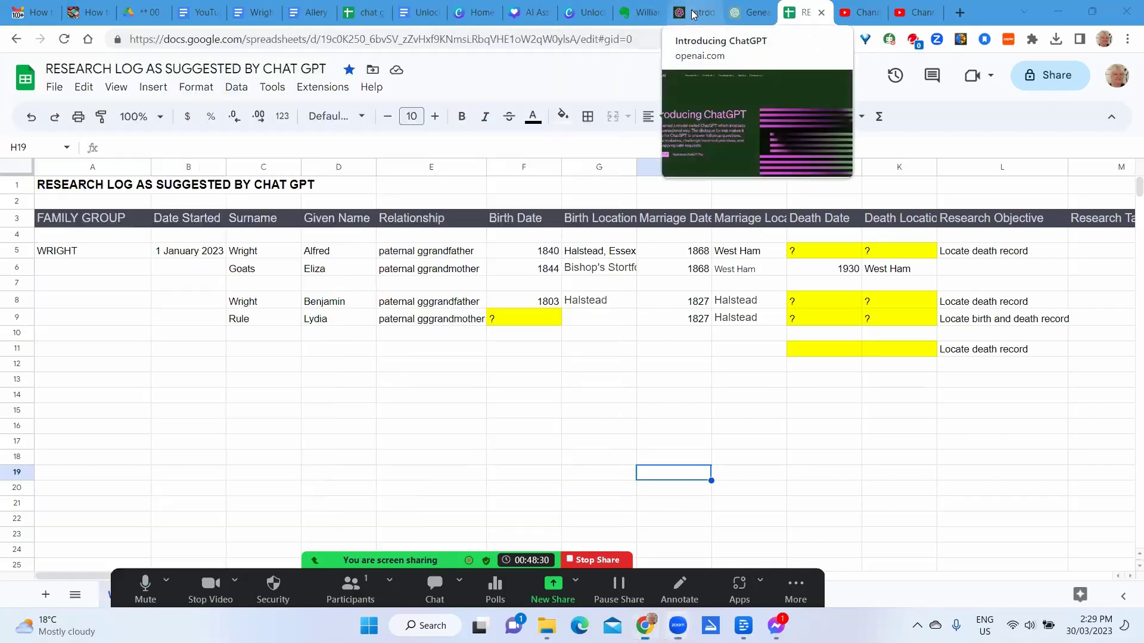
Switch to the Genealogy Research ChatGPT tab and read through its suggested research-log columns and steps.
click(694, 13)
click(744, 13)
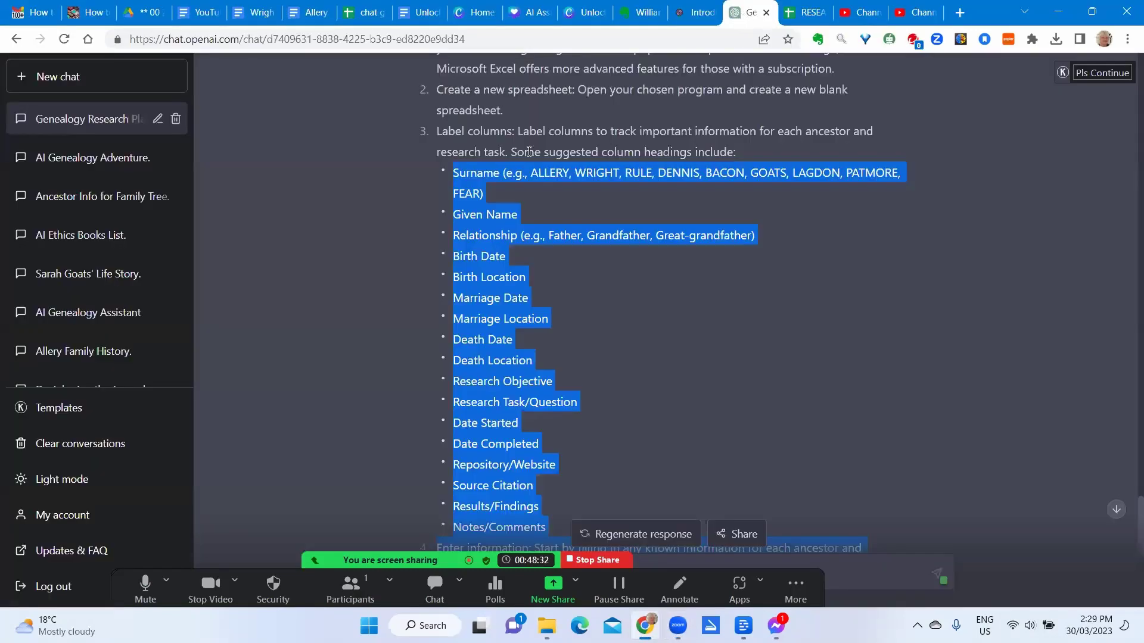
scroll(318, 329, down, 5)
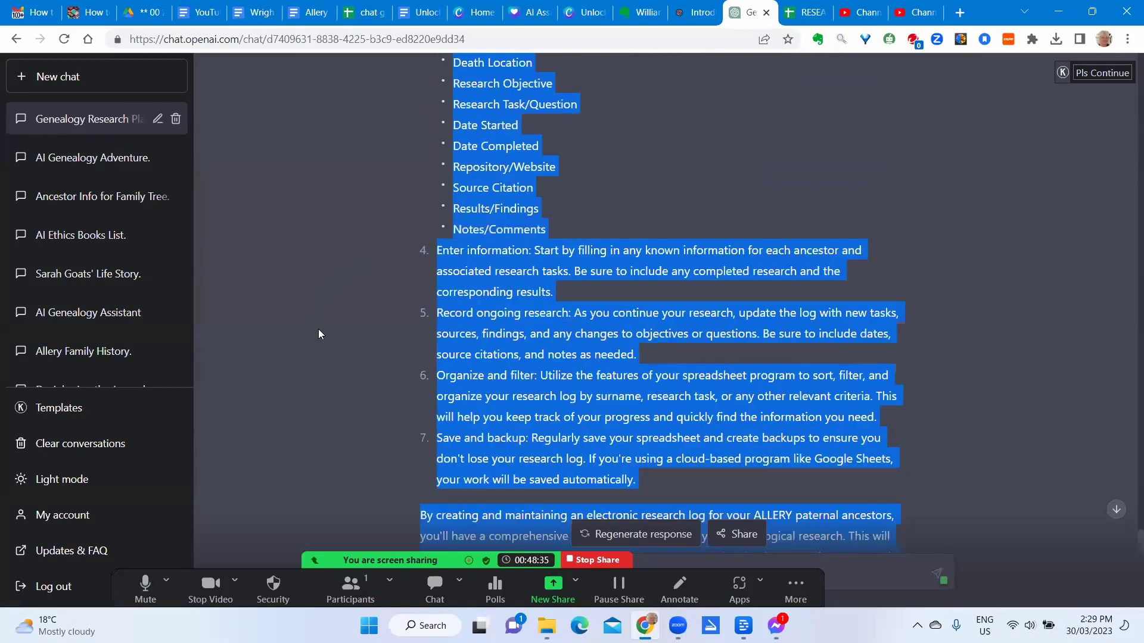
click(410, 252)
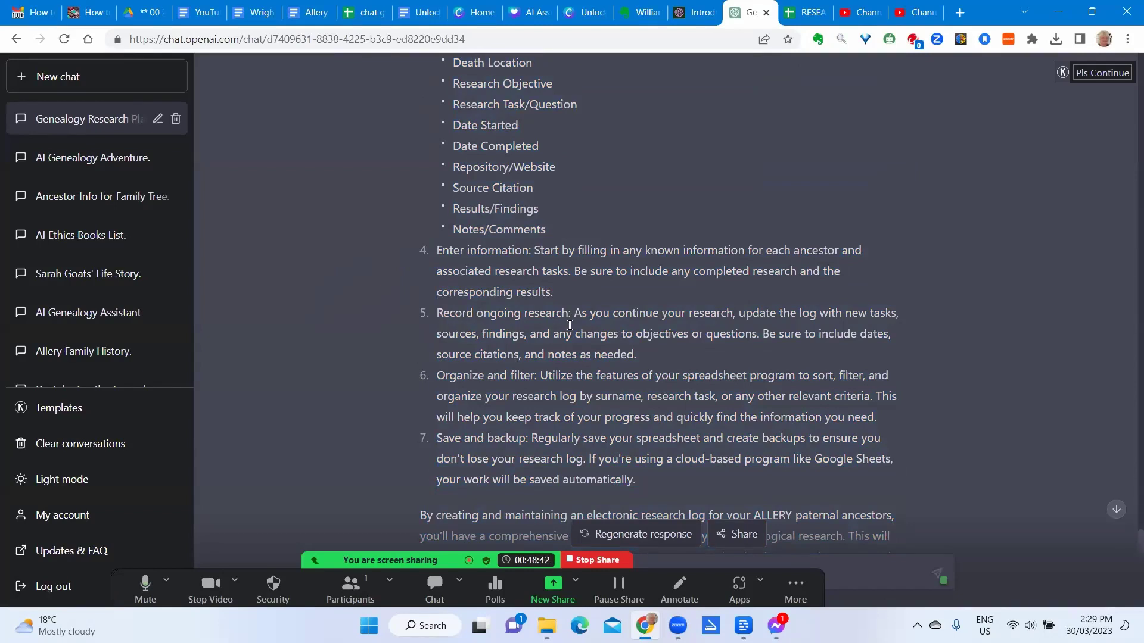
scroll(569, 324, down, 1)
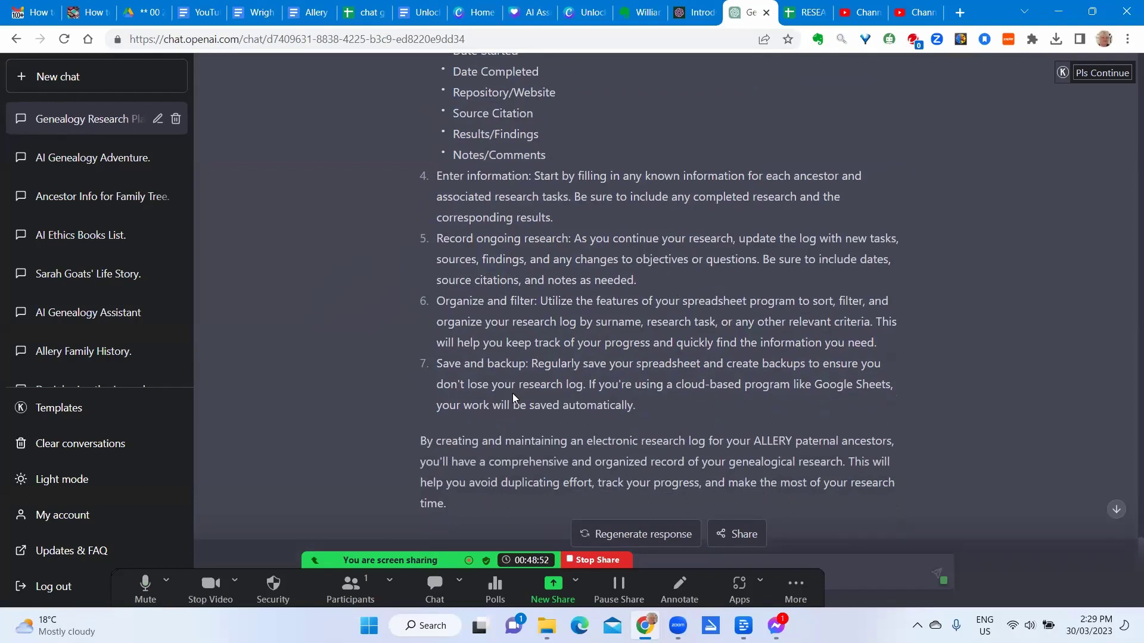
scroll(512, 393, up, 4)
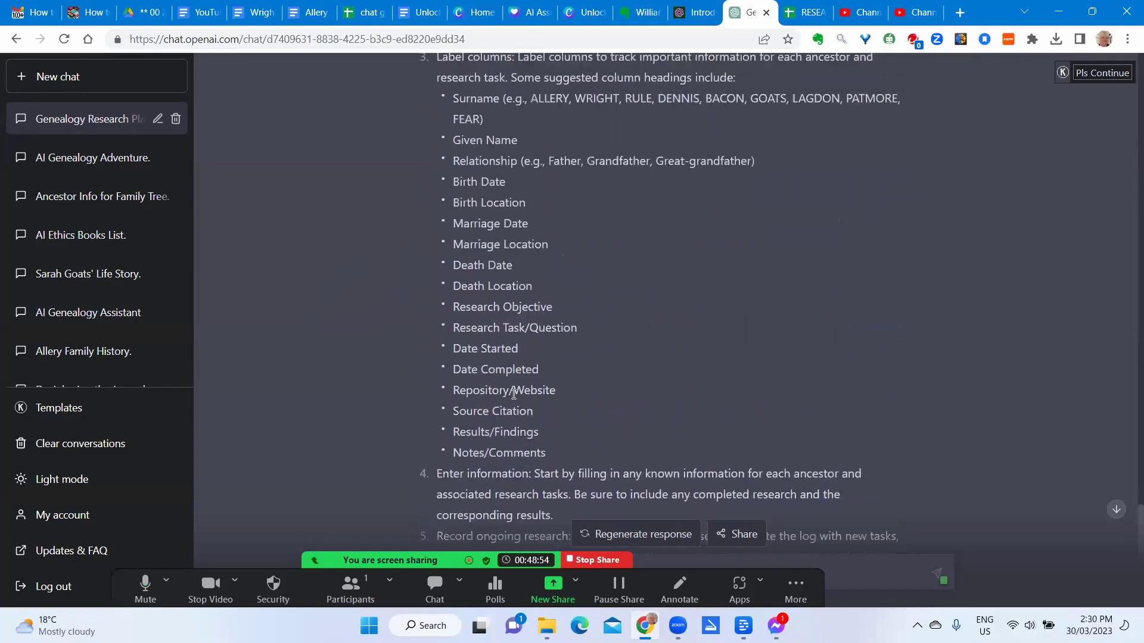
scroll(514, 393, up, 5)
scroll(513, 395, up, 2)
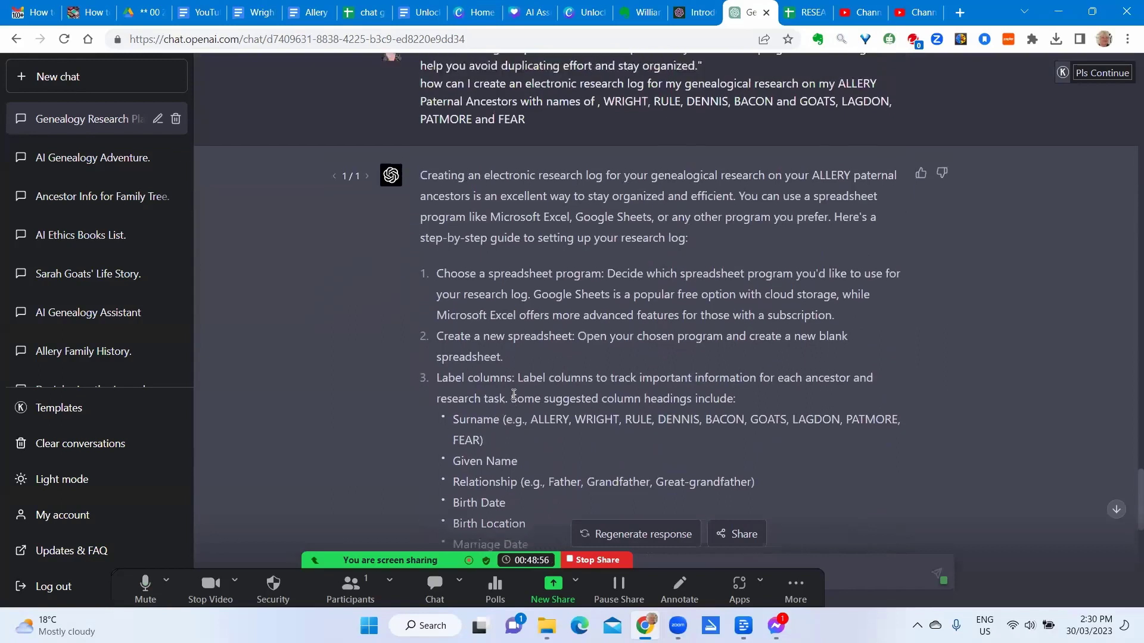
scroll(507, 396, down, 1)
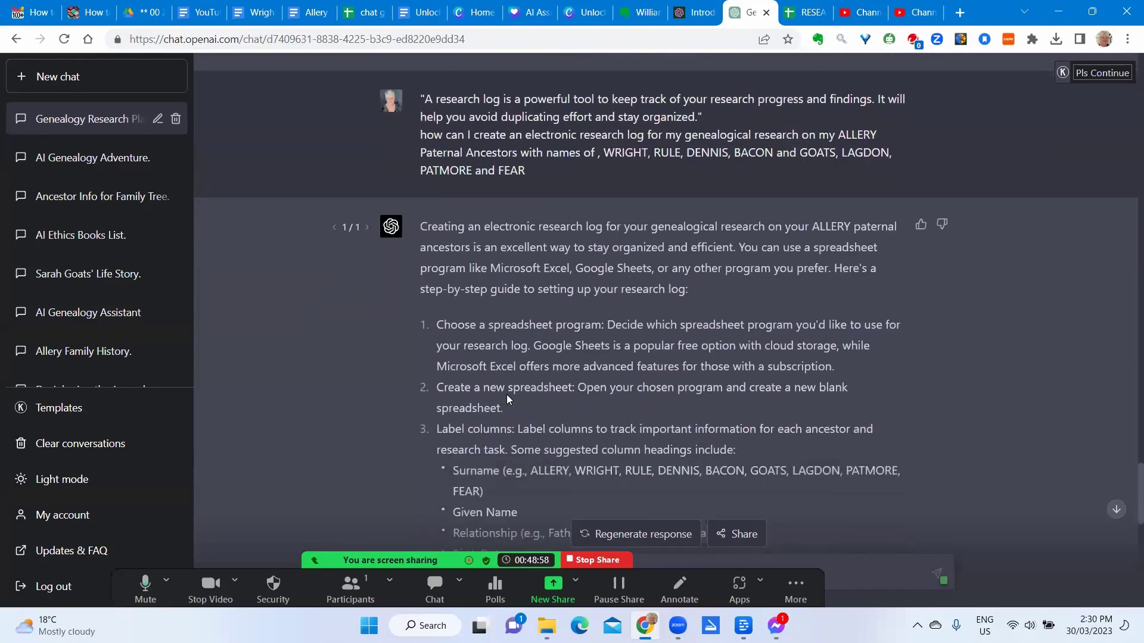
click(598, 560)
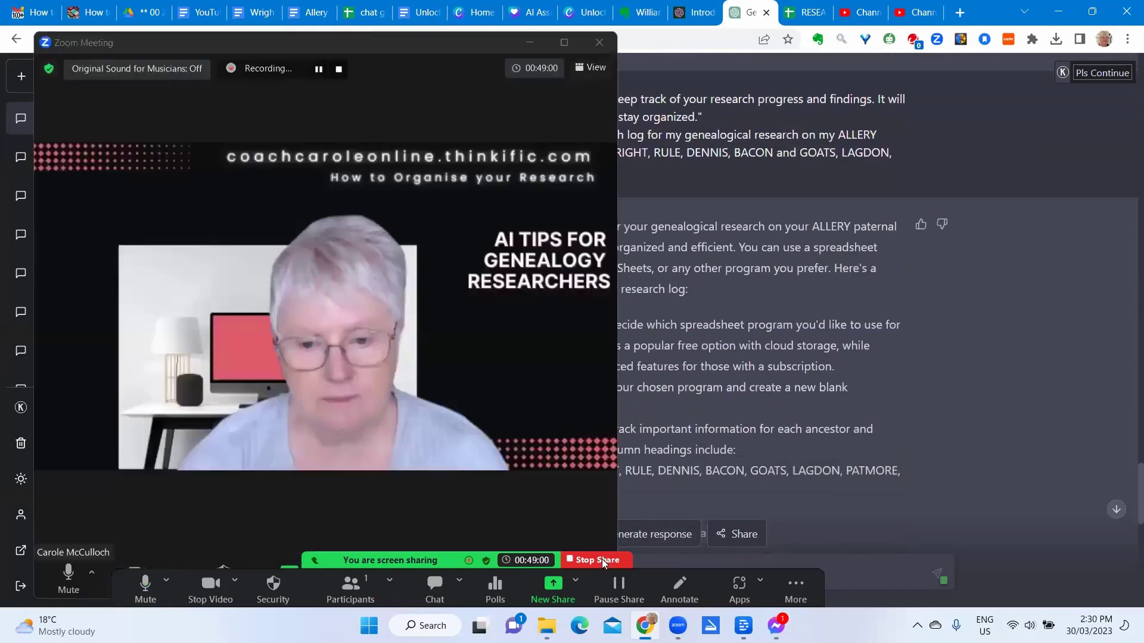